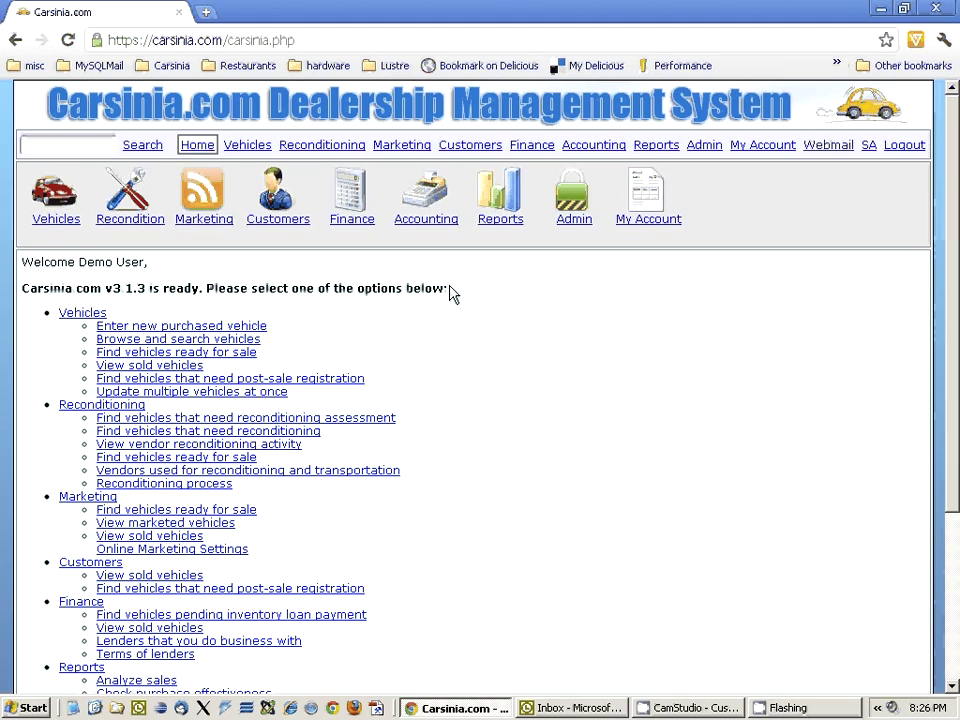
# Step: Open the Admin area from the icon bar on the Carsinia home page
pyautogui.click(580, 226)
# Step: List the carsiniademo.com email accounts under Admin Emails and begin adding a Picturebox
pyautogui.click(210, 222)
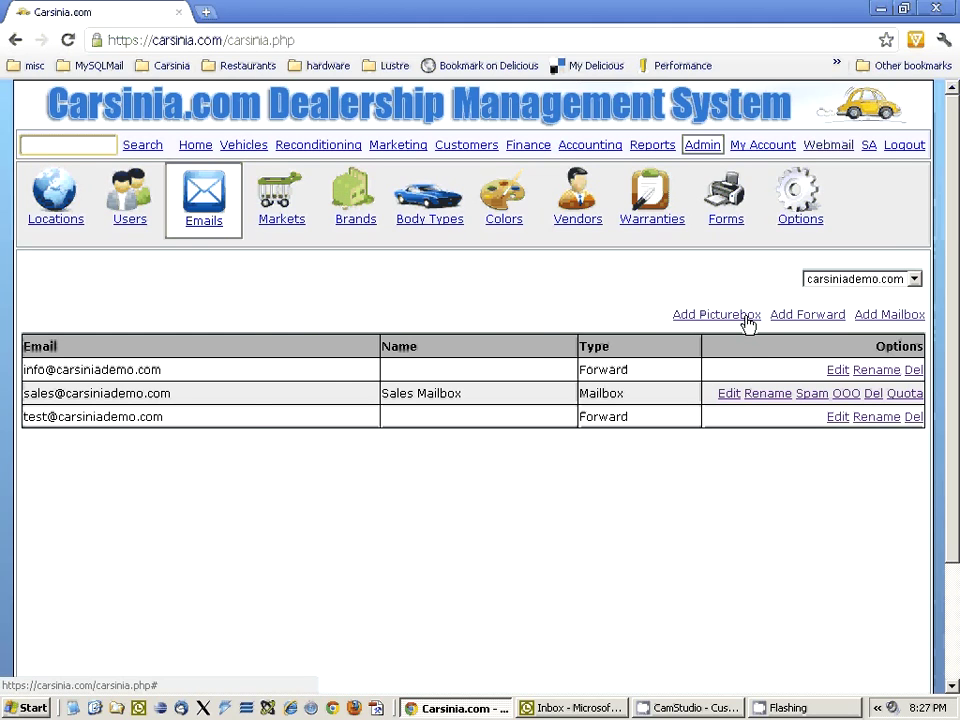
pyautogui.click(745, 317)
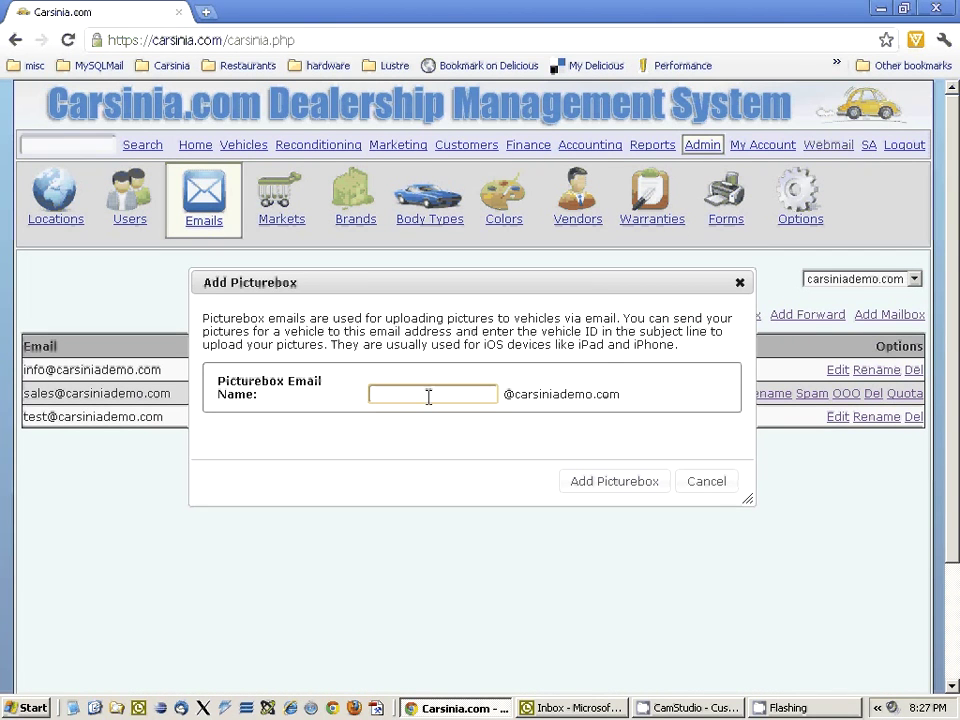
pyautogui.write('picutre')
pyautogui.press('BackSpace')
pyautogui.press('BackSpace')
pyautogui.press('BackSpace')
pyautogui.press('BackSpace')
pyautogui.write('ture')
pyautogui.click(636, 489)
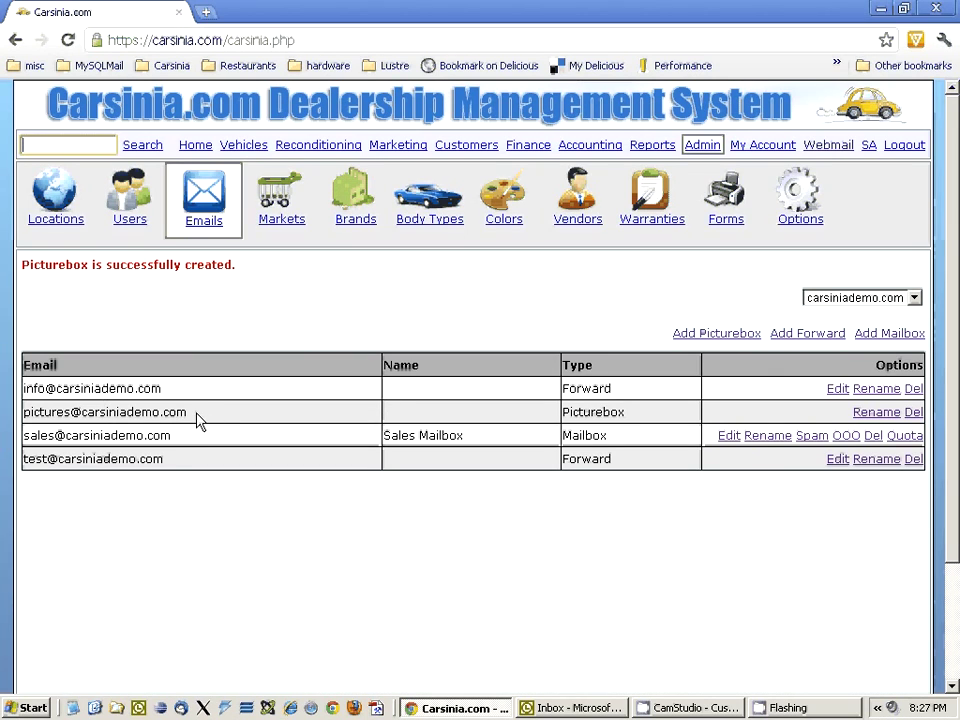
# Step: Start a new vehicle entry and enter its VIN, removing the stray hyphen
pyautogui.click(250, 148)
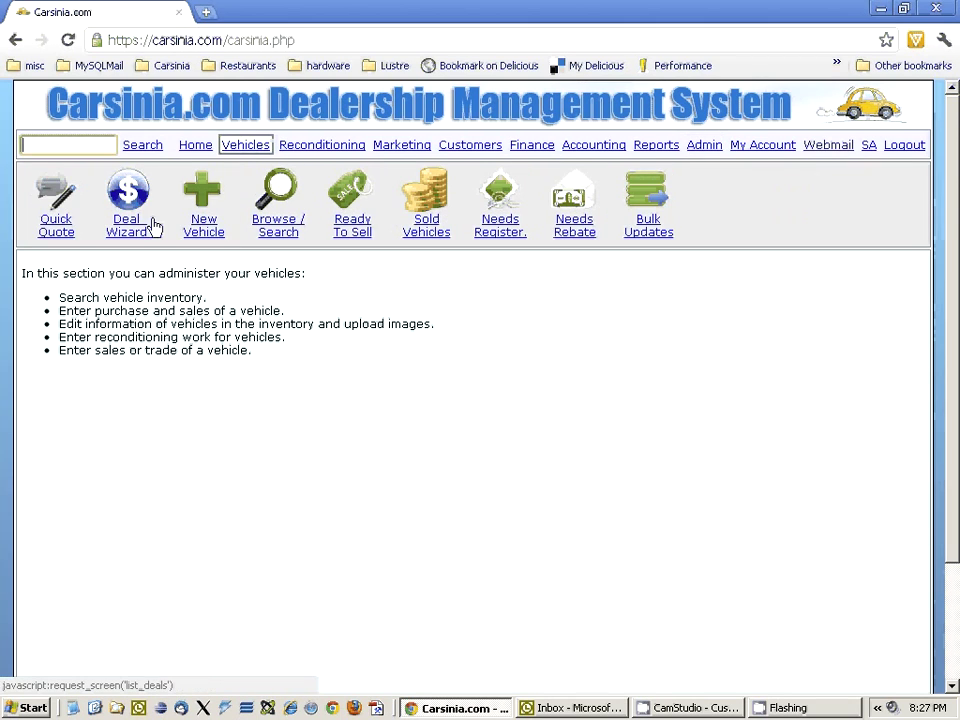
pyautogui.click(231, 236)
pyautogui.write('30983-098439839')
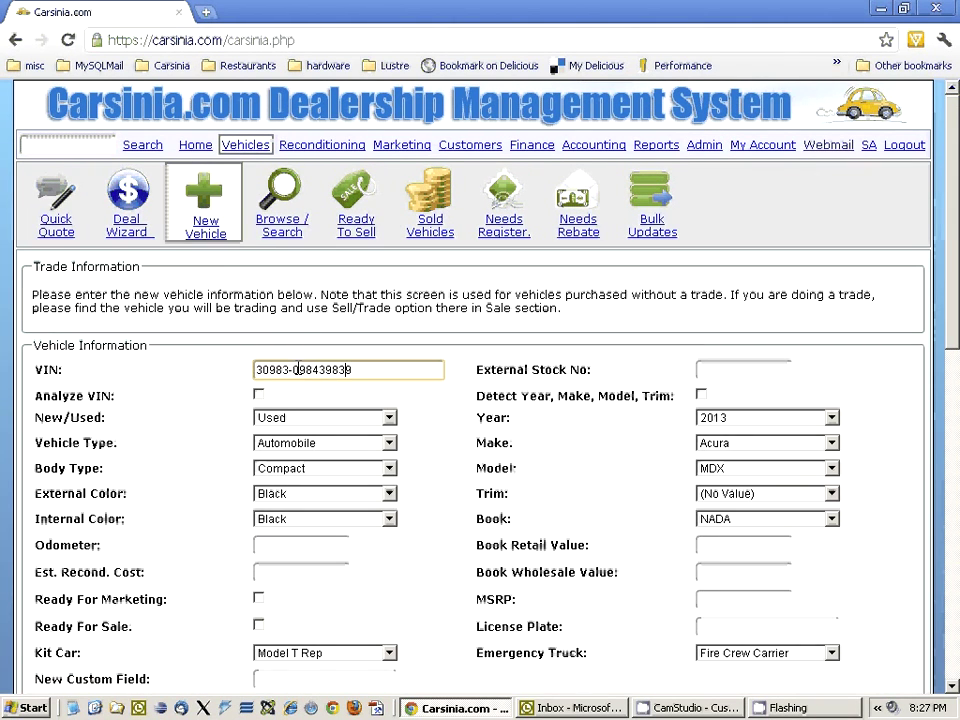
pyautogui.click(297, 369)
pyautogui.press('BackSpace')
pyautogui.write('20932832')
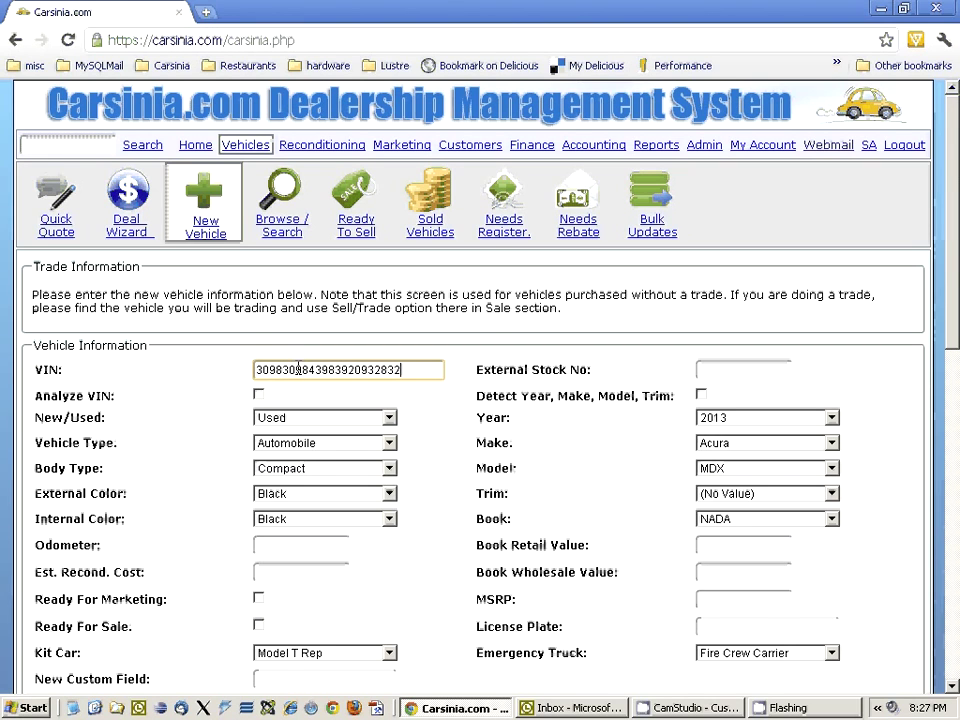
# Step: Set the seller company to 'test' and save the vehicle, which becomes ID 3149
pyautogui.scroll(-5, 300, 386)
pyautogui.click(281, 318)
pyautogui.write('test')
pyautogui.scroll(-3, 429, 401)
pyautogui.click(88, 664)
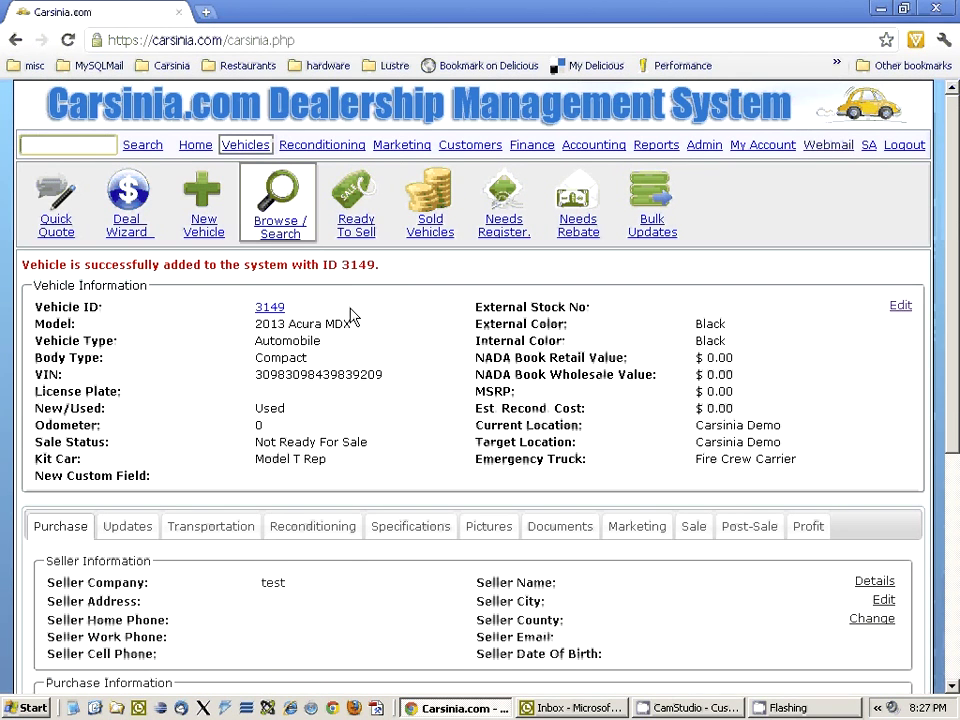
# Step: Mark vehicle 3149 Ready For Sale, save it, and view its empty Pictures section
pyautogui.click(900, 305)
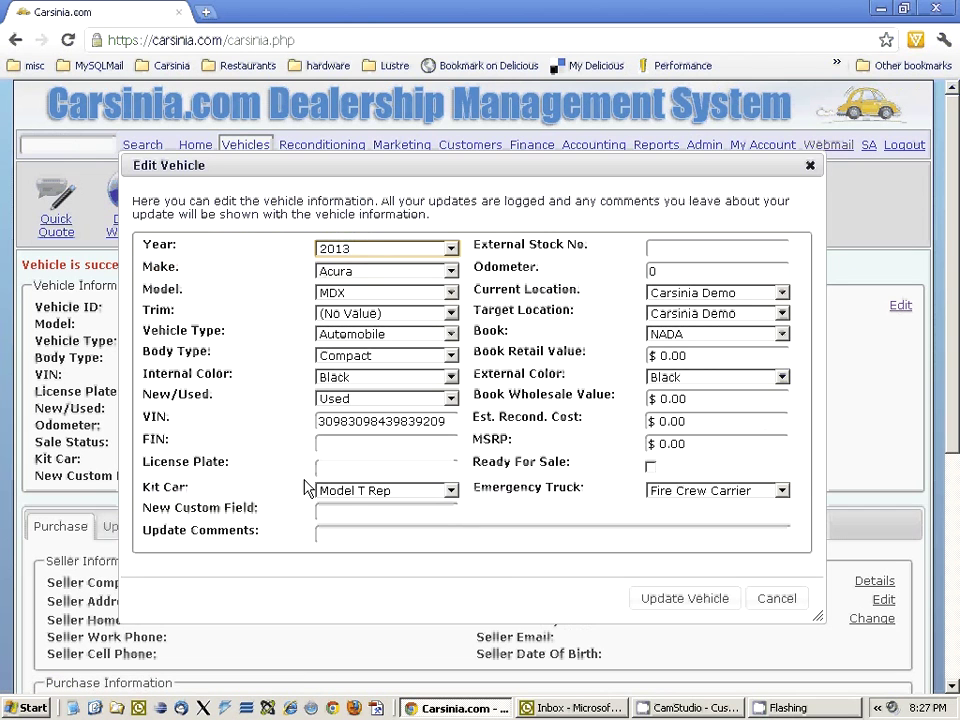
pyautogui.click(650, 467)
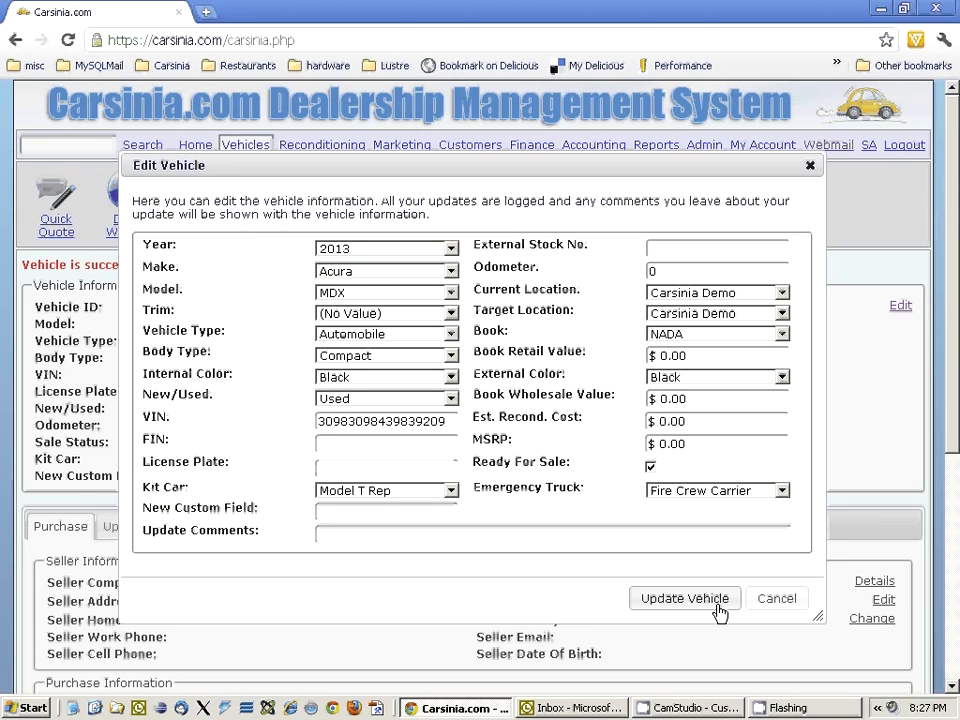
pyautogui.click(730, 606)
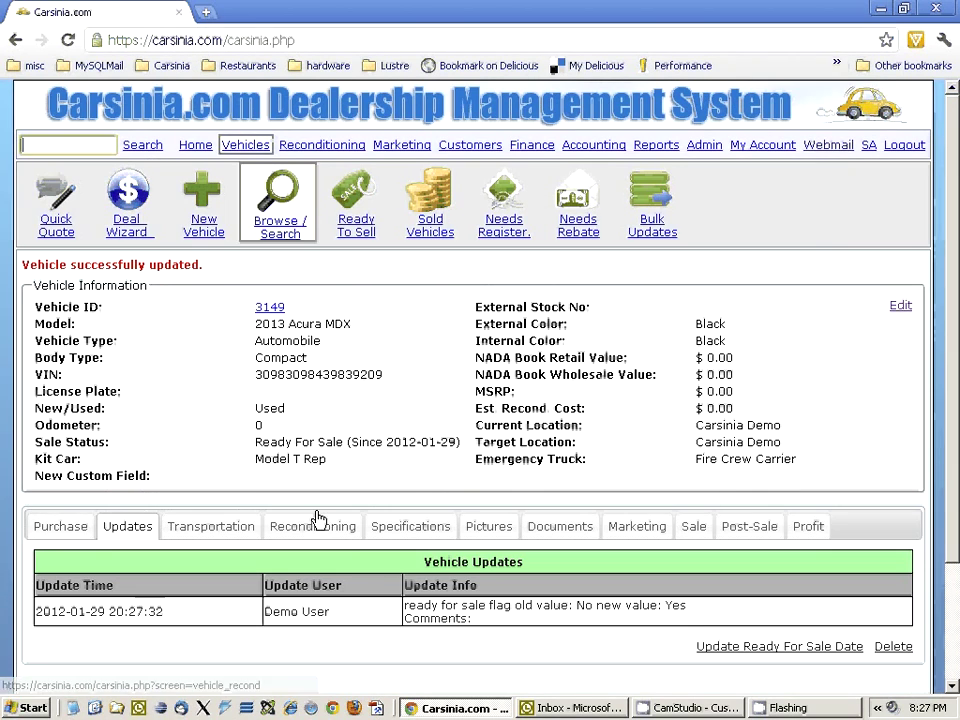
pyautogui.scroll(-2, 493, 411)
pyautogui.click(489, 433)
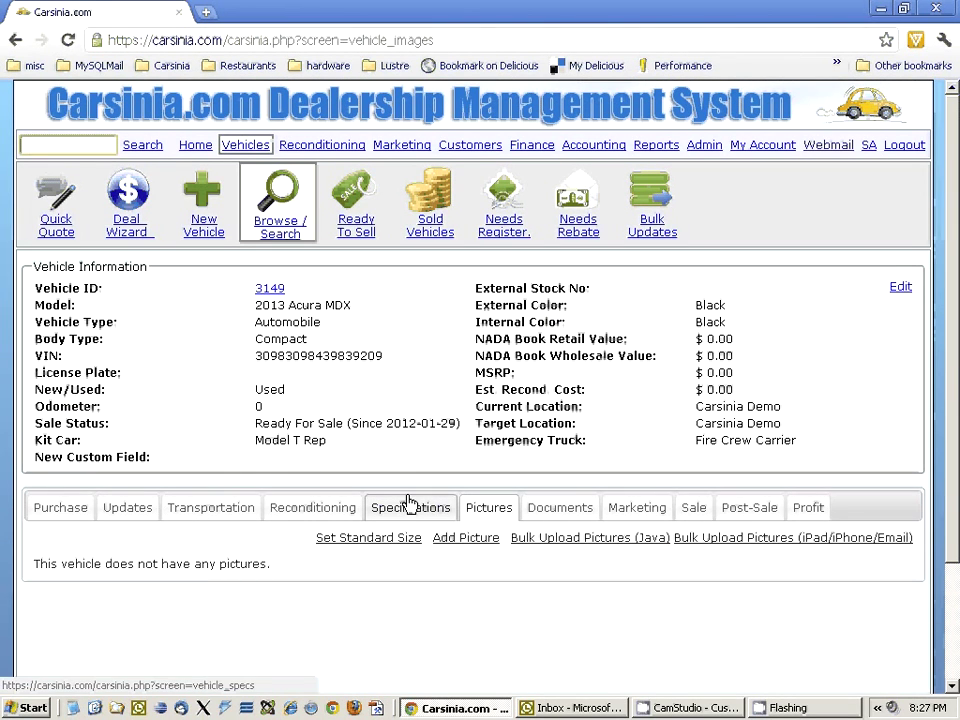
# Step: Look over vehicle 3149's pictures and specifications, cancelling a VIN analysis, then return to Pictures
pyautogui.click(489, 507)
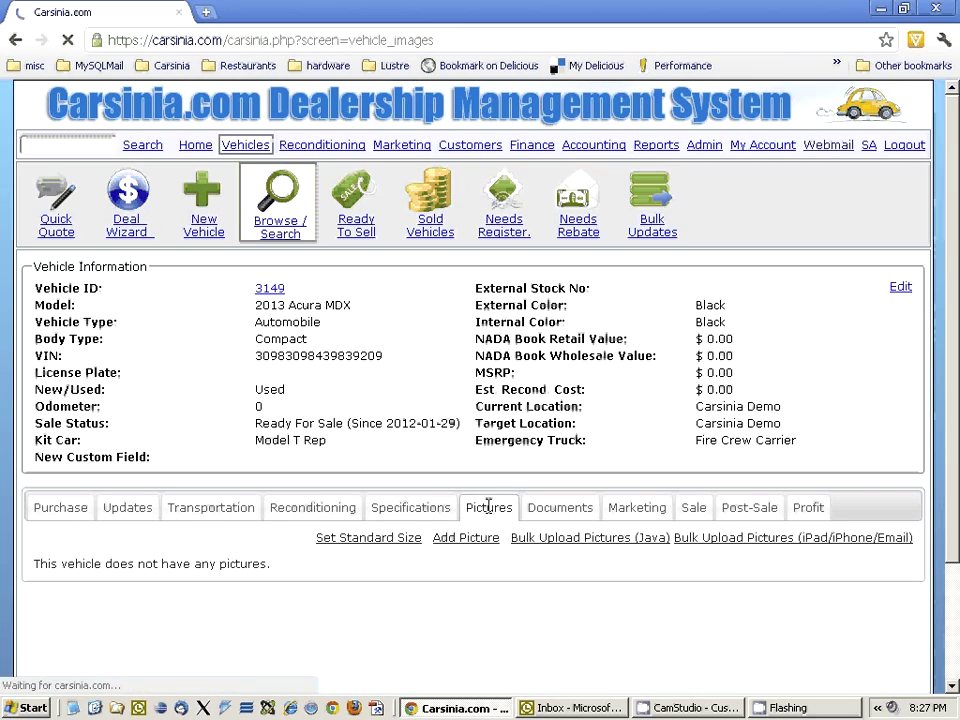
pyautogui.click(441, 512)
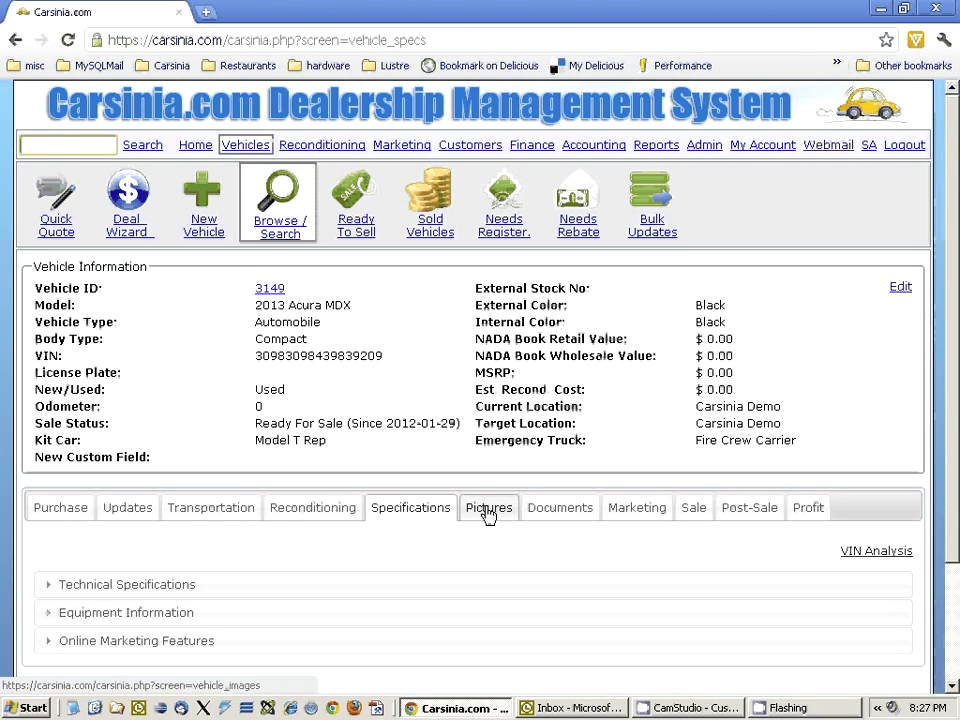
pyautogui.click(277, 593)
pyautogui.click(280, 592)
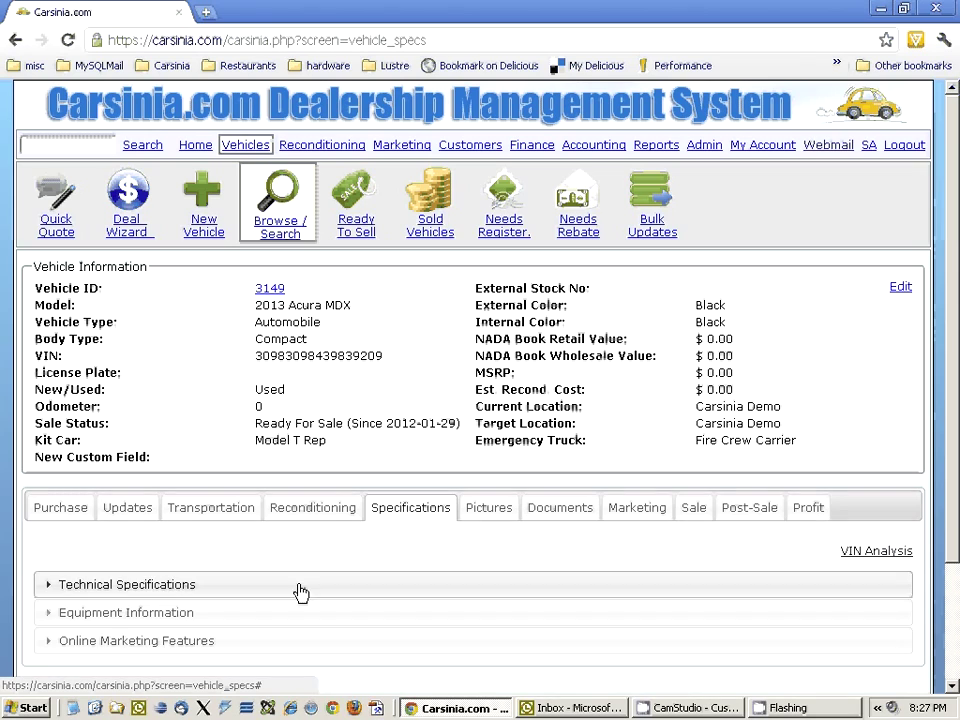
pyautogui.click(866, 556)
pyautogui.click(598, 395)
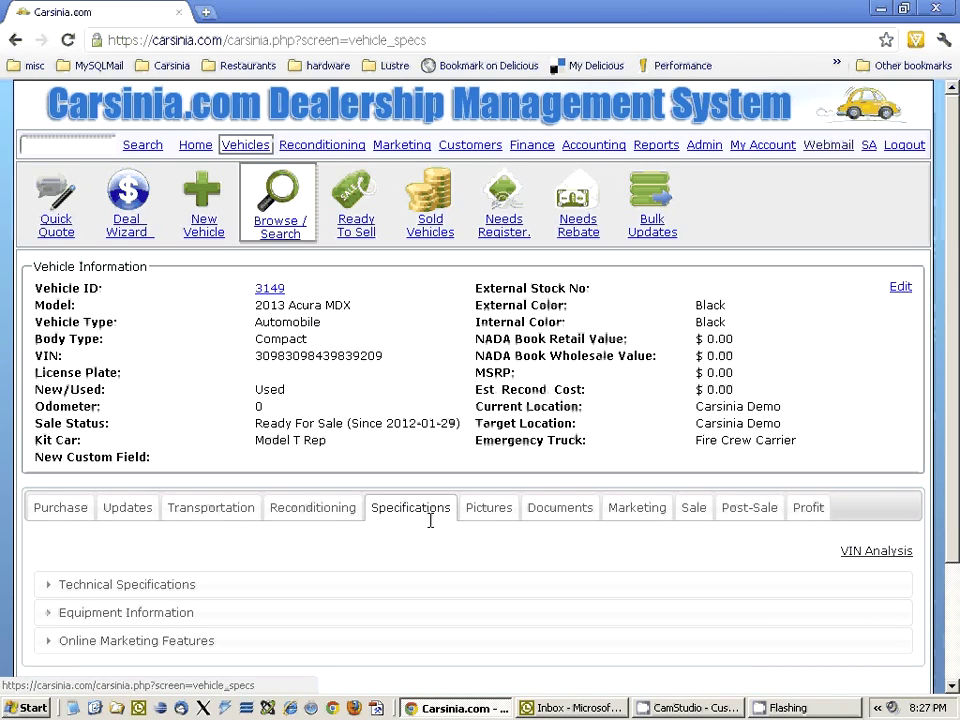
pyautogui.click(485, 509)
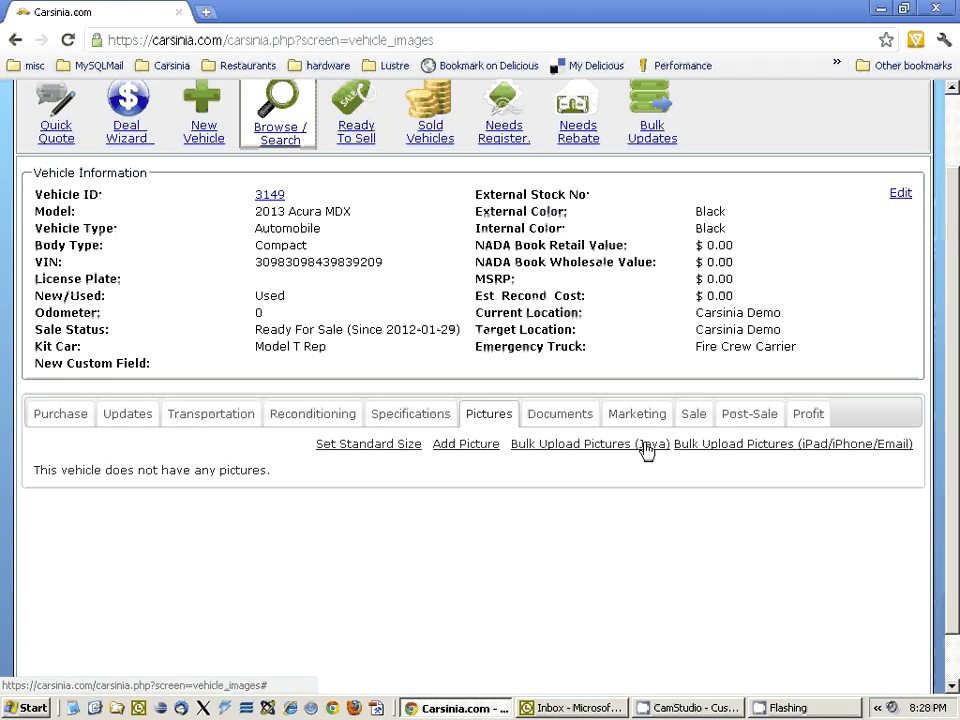
pyautogui.click(733, 453)
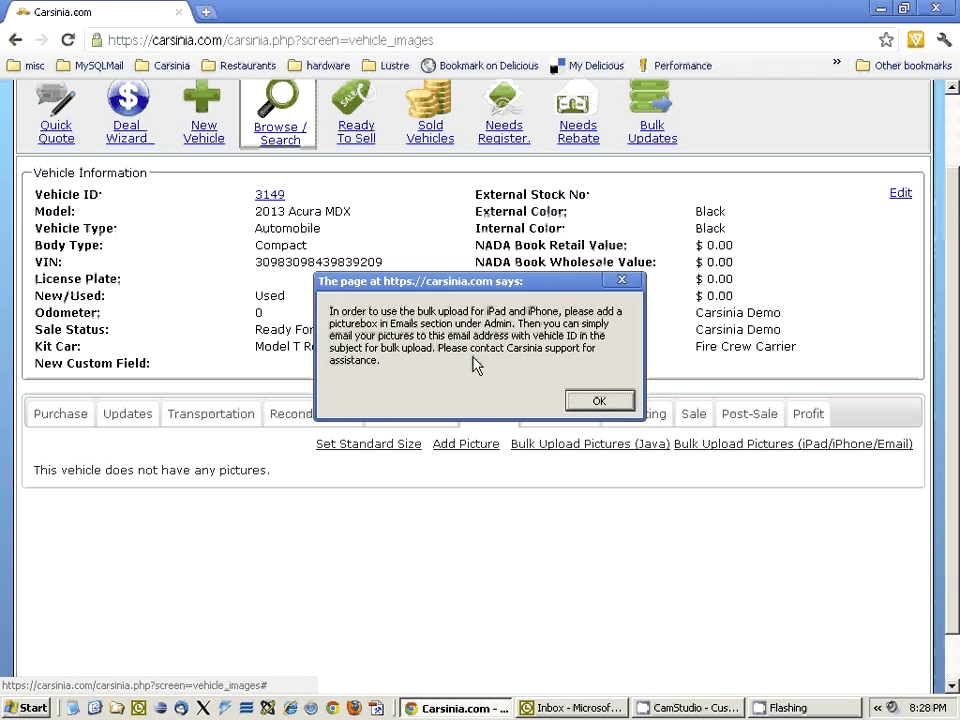
pyautogui.click(601, 402)
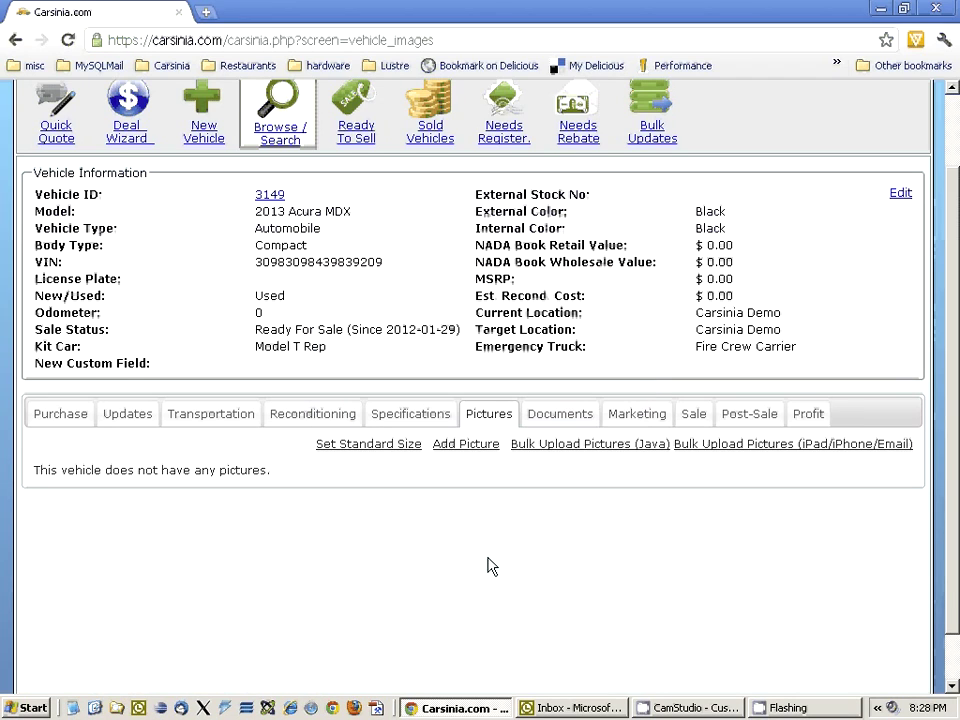
pyautogui.click(604, 706)
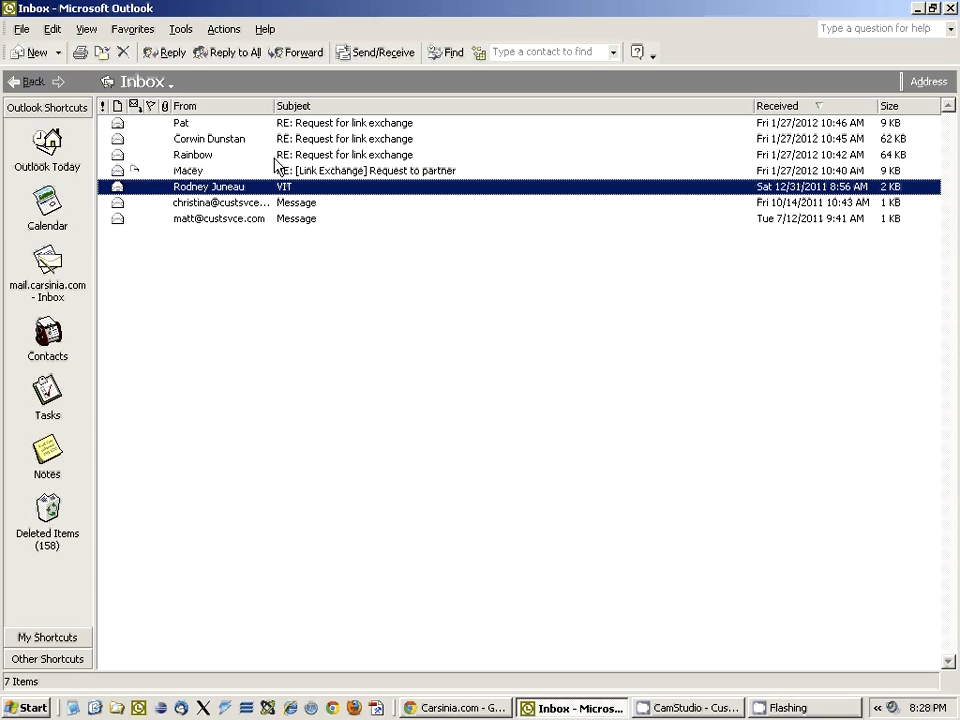
pyautogui.hotkey('alt', 'f')
pyautogui.press('n')
pyautogui.press('Return')
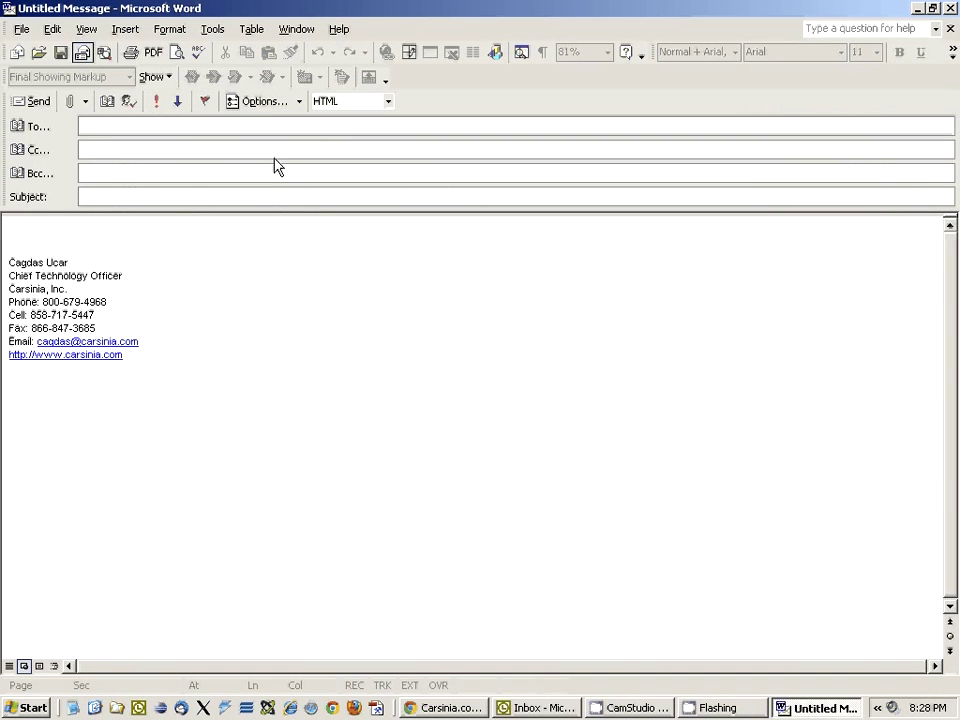
pyautogui.write('pictu')
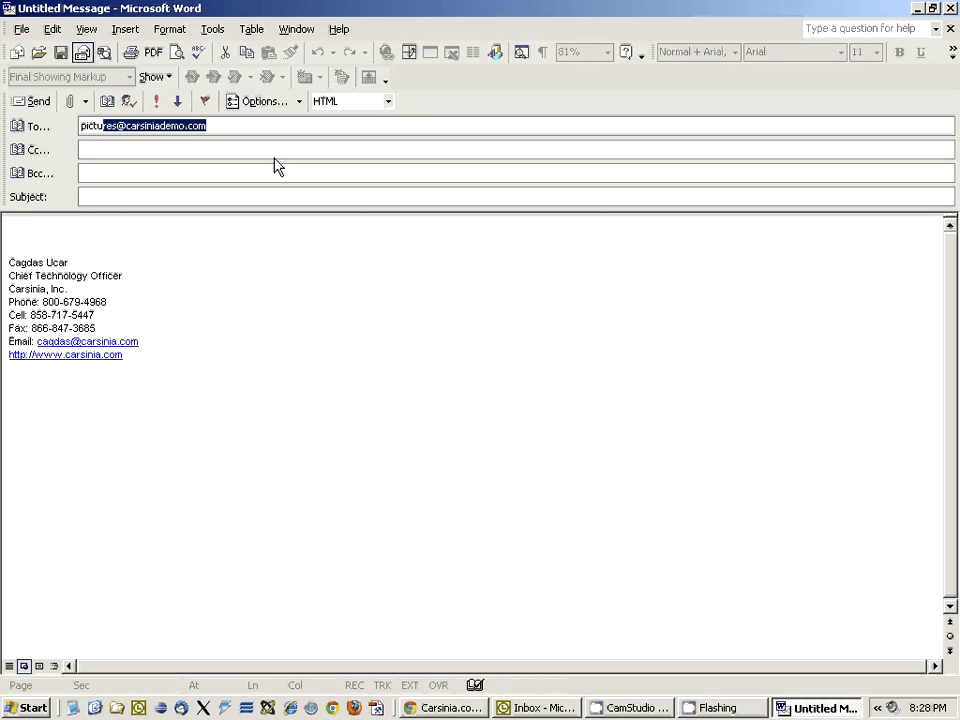
pyautogui.press('Return')
# Step: Copy vehicle ID 3149 from Carsinia and paste it as the message subject
pyautogui.click(204, 197)
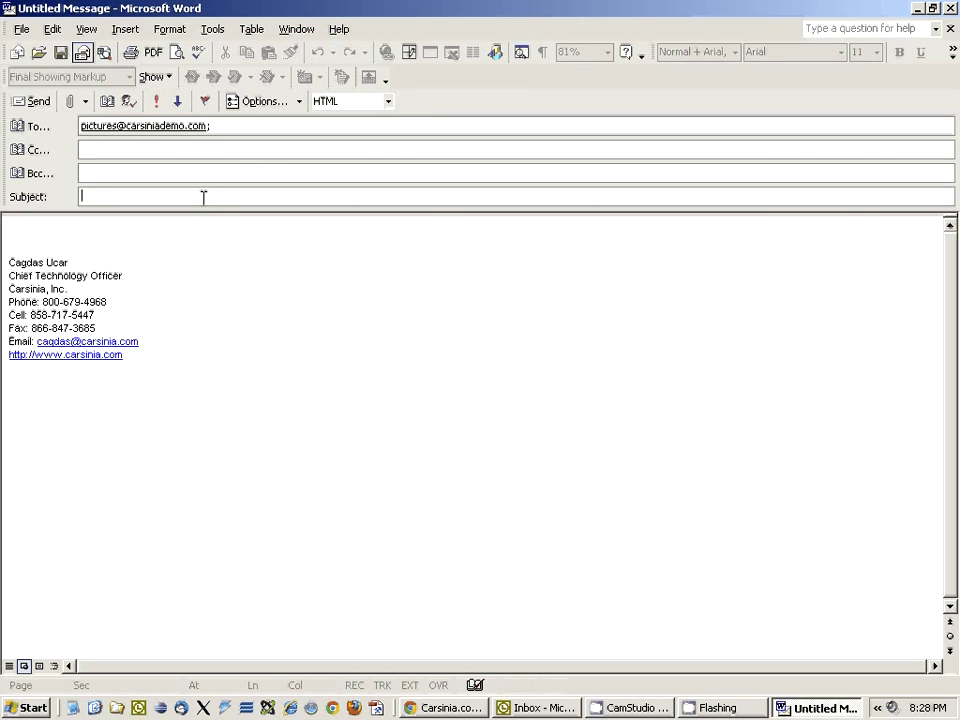
pyautogui.hotkey('alt', 'Tab')
pyautogui.hotkey('alt', 'Tab')
pyautogui.hotkey('alt', 'Tab')
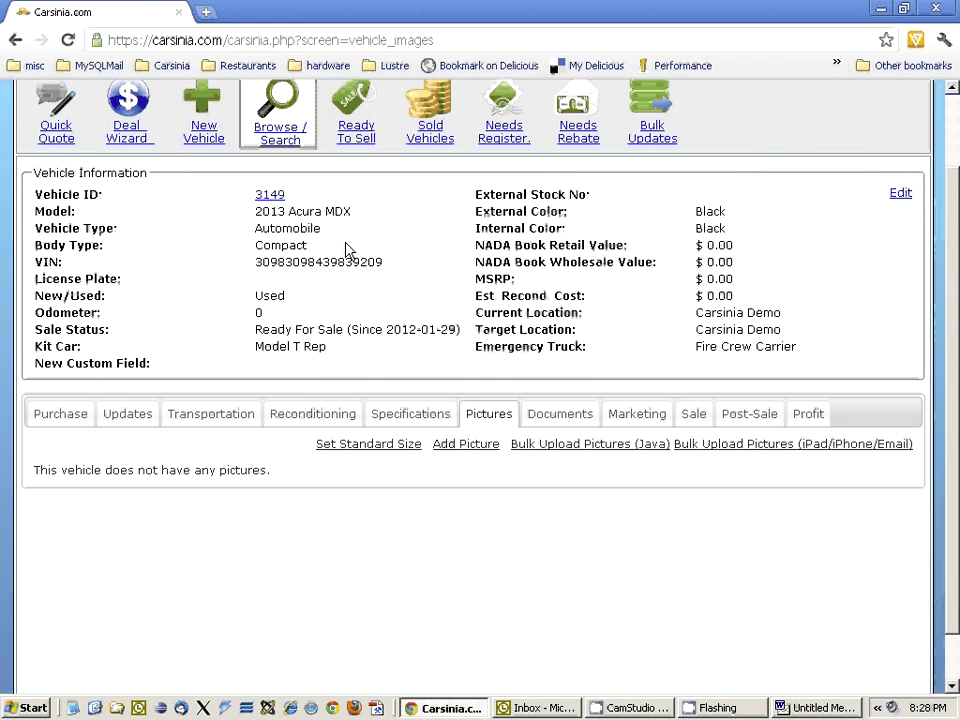
pyautogui.doubleClick(269, 194)
pyautogui.hotkey('ctrl', 'c')
pyautogui.hotkey('alt', 'Tab')
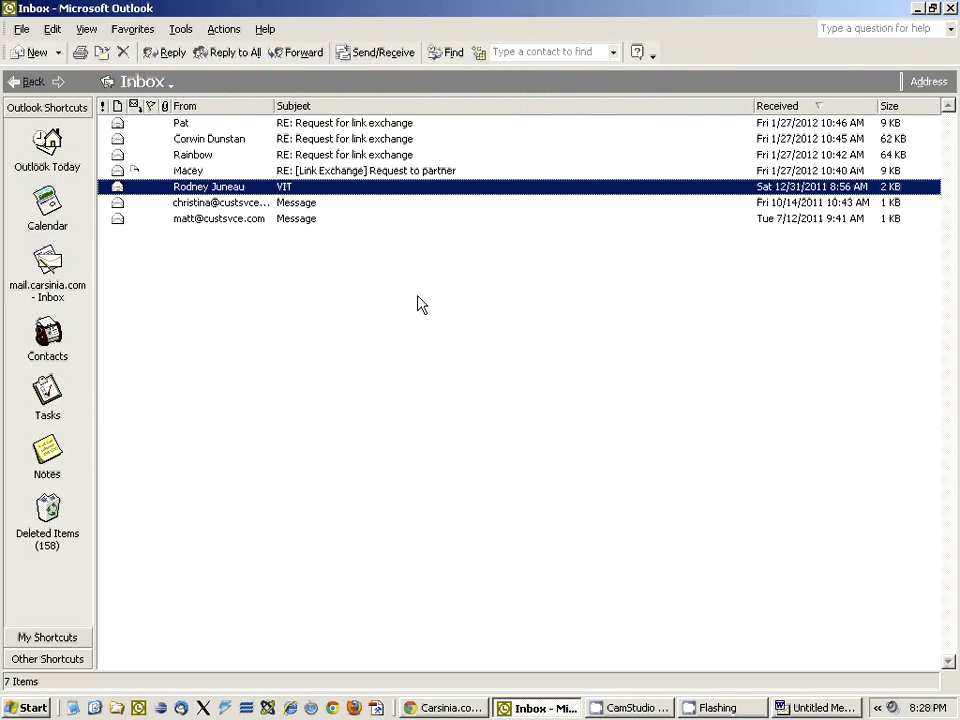
pyautogui.hotkey('alt', 'Tab')
pyautogui.hotkey('ctrl', 'v')
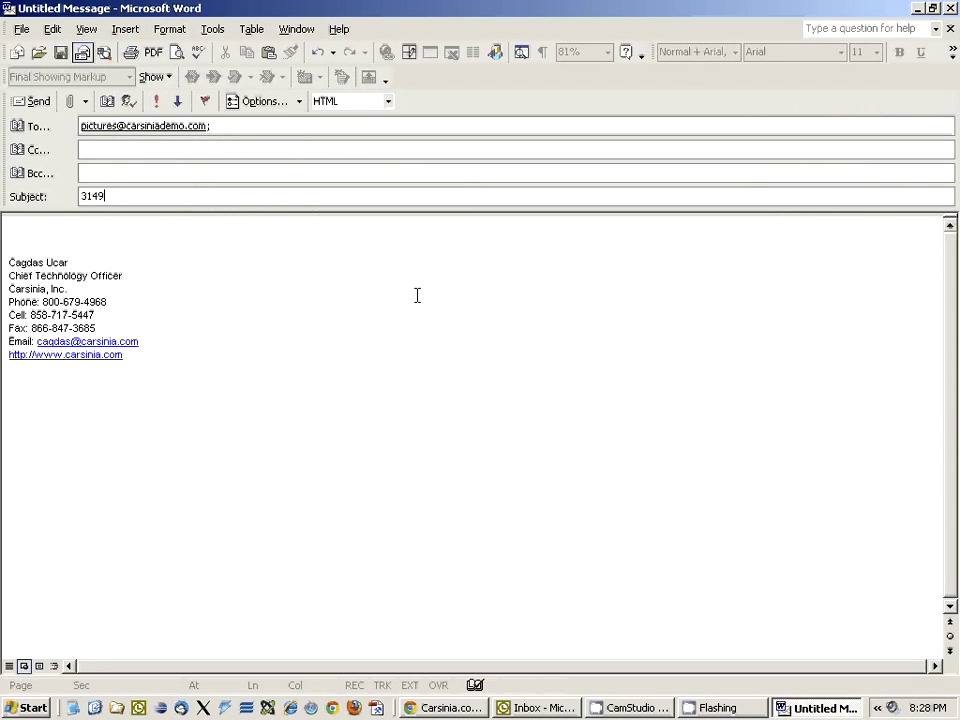
pyautogui.click(141, 242)
pyautogui.hotkey('alt', 'Tab')
pyautogui.hotkey('alt', 'Tab')
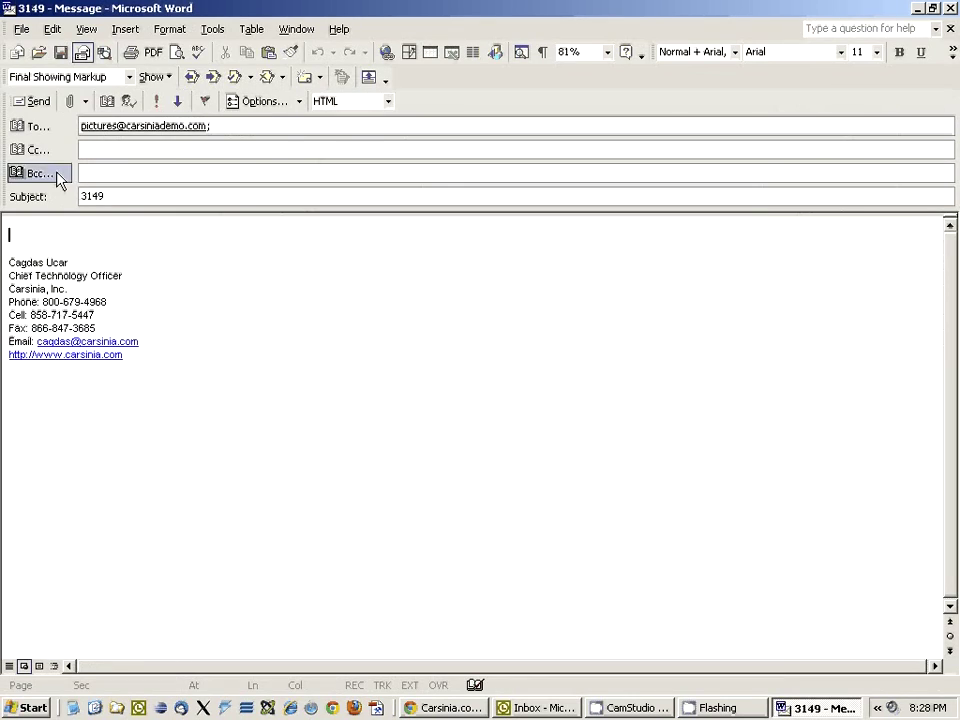
# Step: Attach the four vehicle photos 28196–28199.JPG from the desktop vehicles folder
pyautogui.click(70, 101)
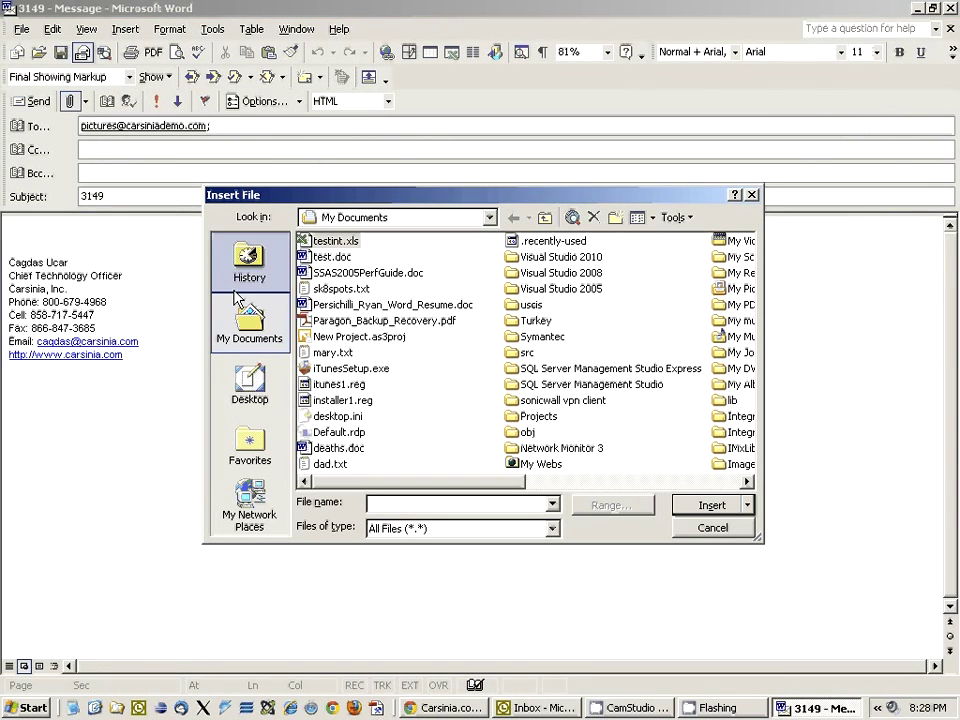
pyautogui.click(250, 382)
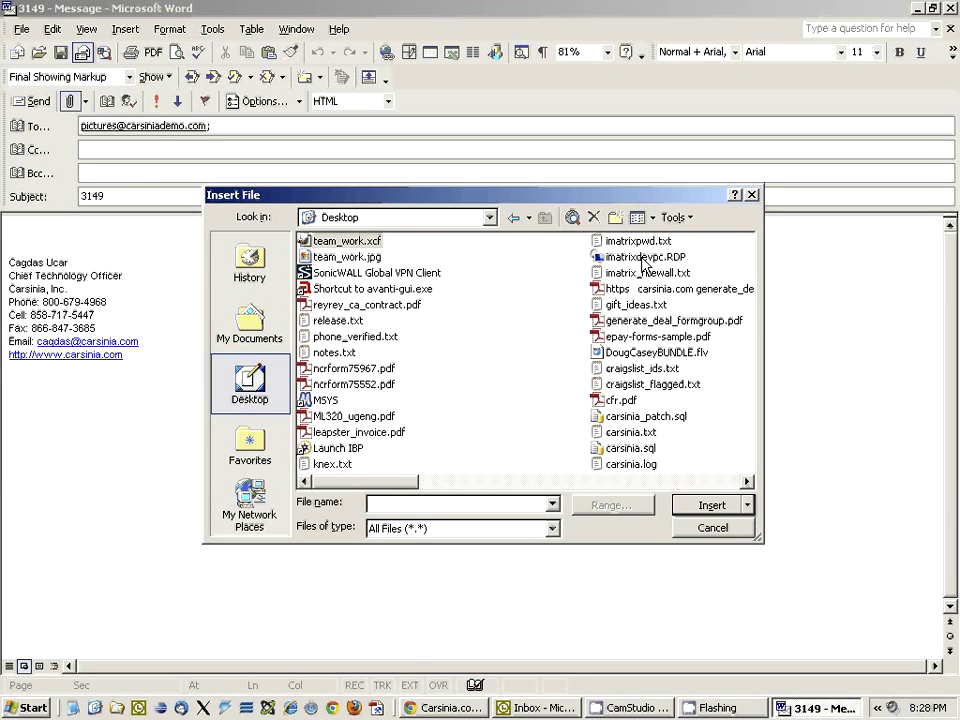
pyautogui.click(643, 483)
pyautogui.doubleClick(624, 338)
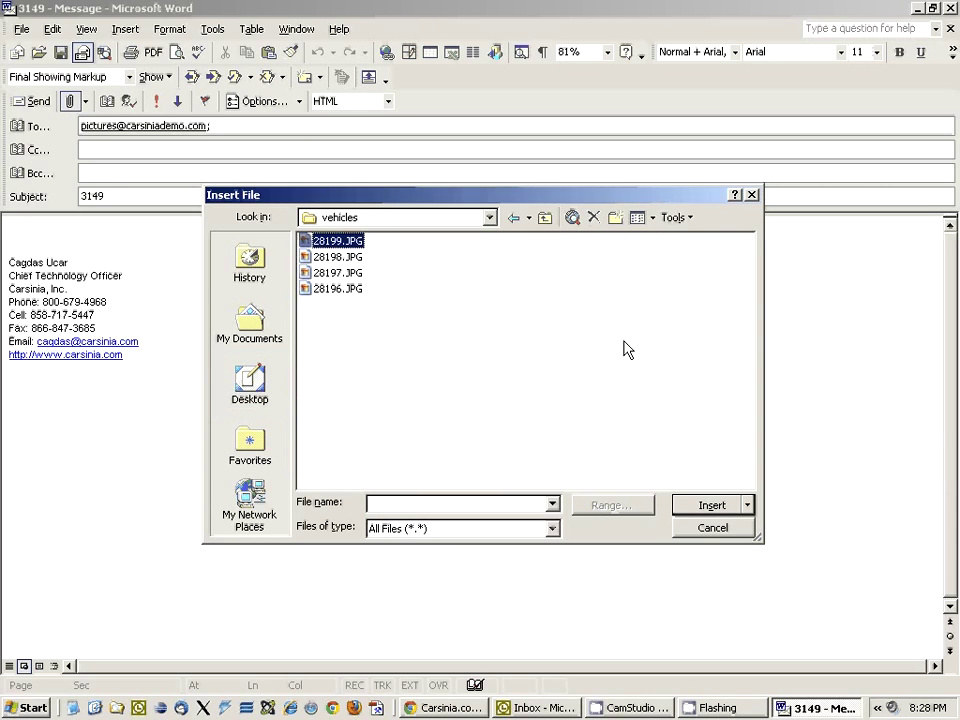
pyautogui.keyDown('shift'); pyautogui.click(338, 289); pyautogui.keyUp('shift')
pyautogui.click(729, 506)
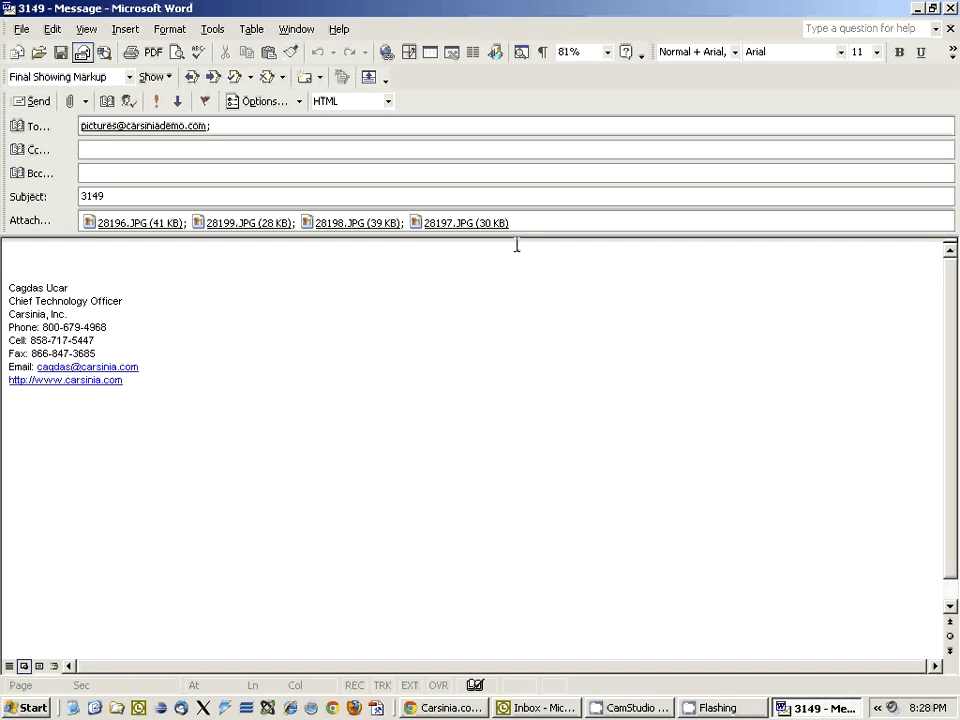
# Step: Send the 3149 message and switch back to the Carsinia vehicle page
pyautogui.click(31, 101)
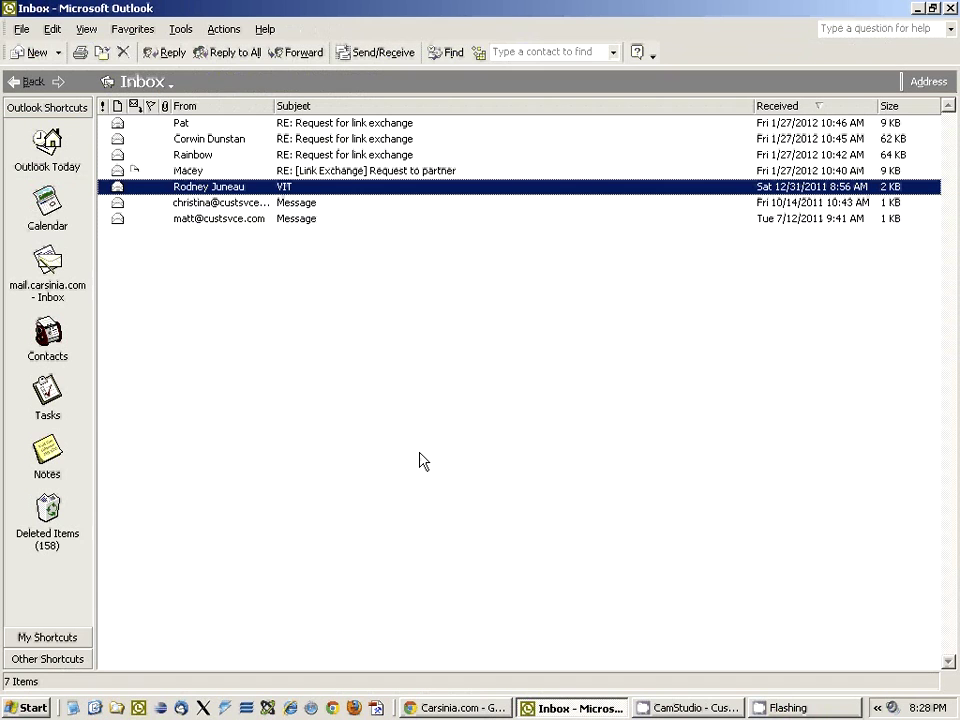
pyautogui.click(272, 138)
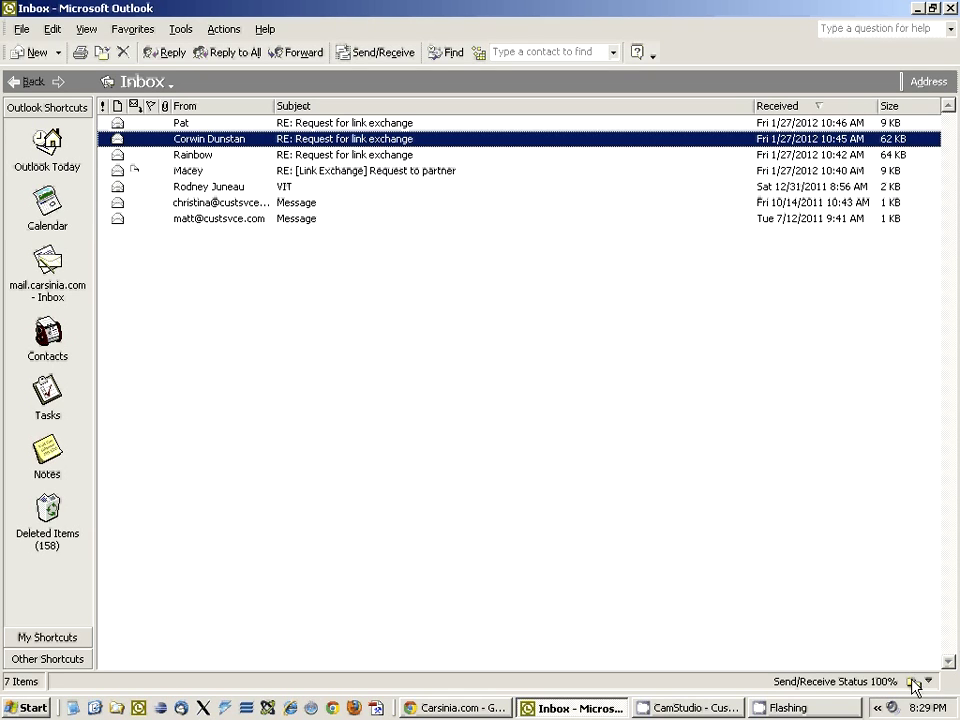
pyautogui.hotkey('alt', 'Tab')
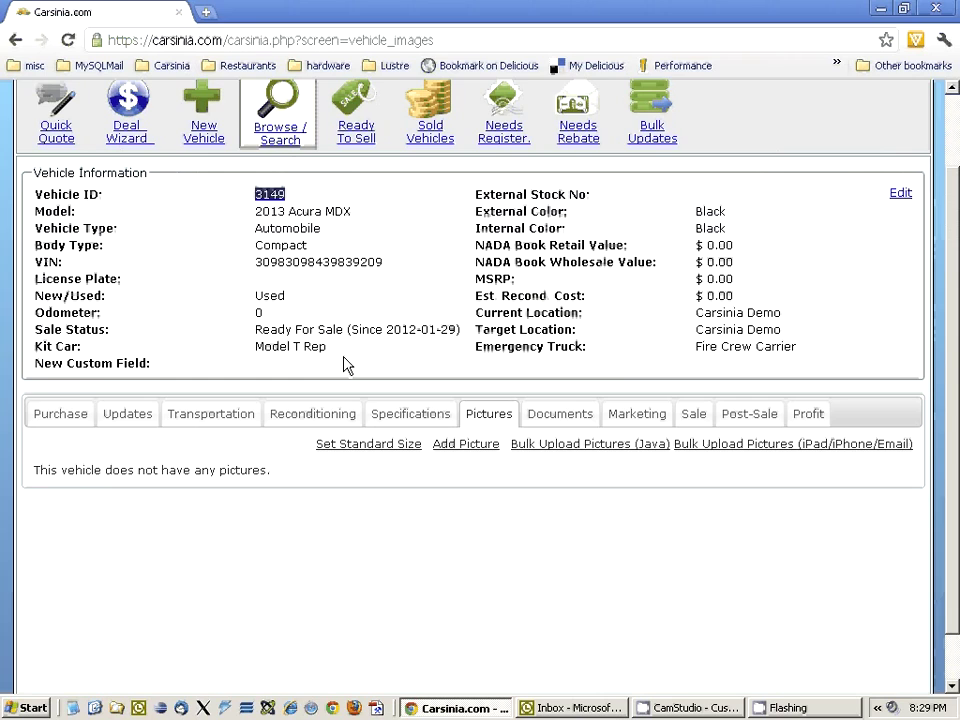
# Step: Preview the first and third of vehicle 3149's four uploaded photos, then show its Marketing Information
pyautogui.click(489, 413)
pyautogui.scroll(-3, 540, 470)
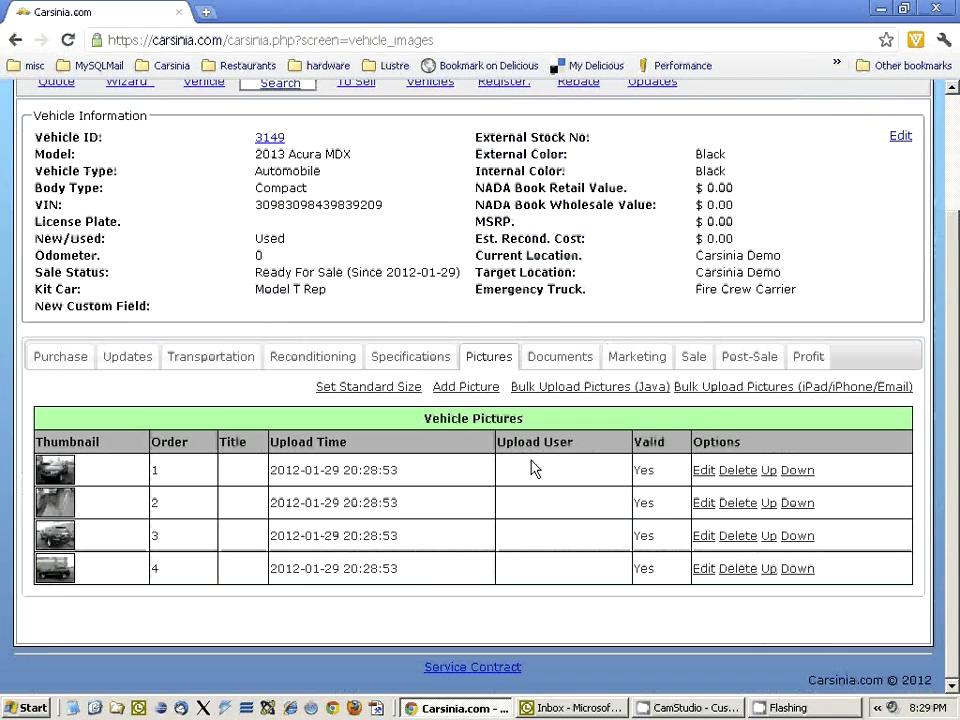
pyautogui.click(57, 472)
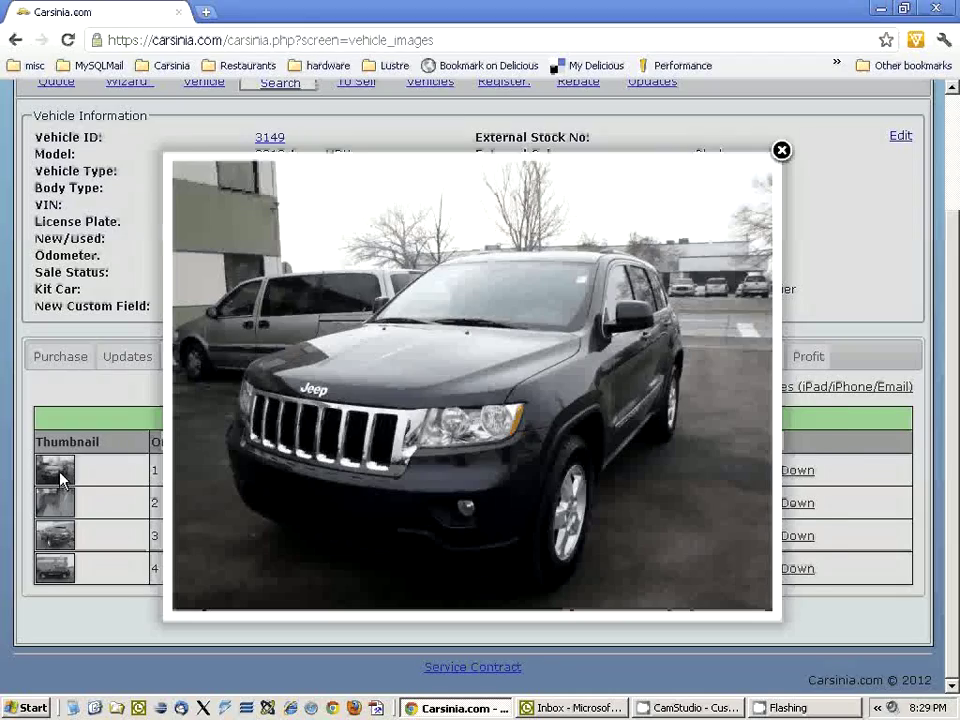
pyautogui.click(60, 480)
pyautogui.click(58, 545)
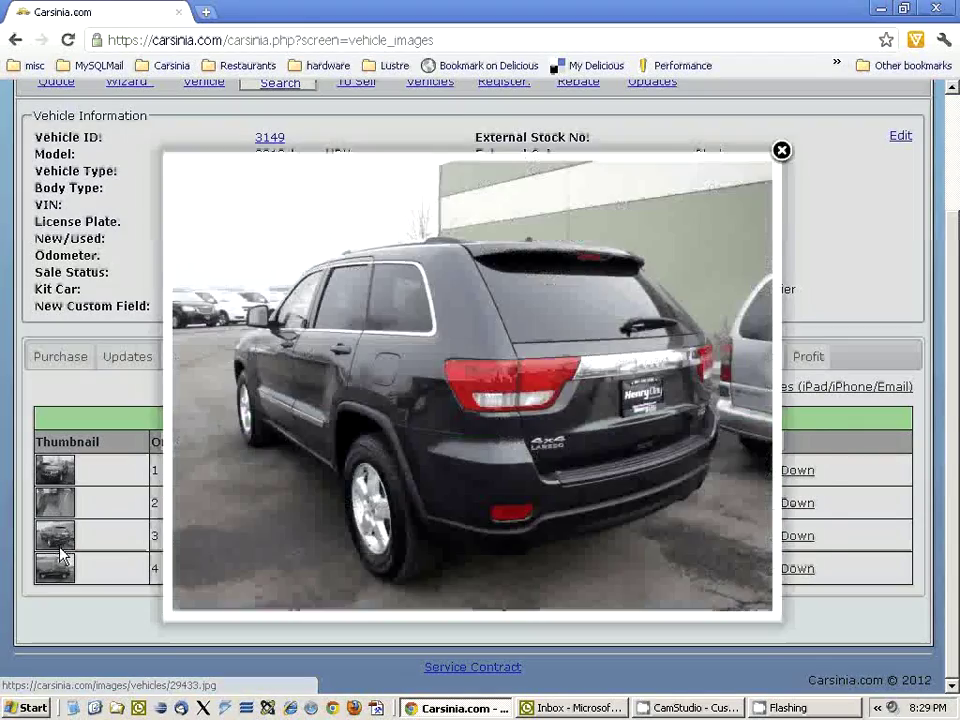
pyautogui.click(60, 555)
pyautogui.click(636, 356)
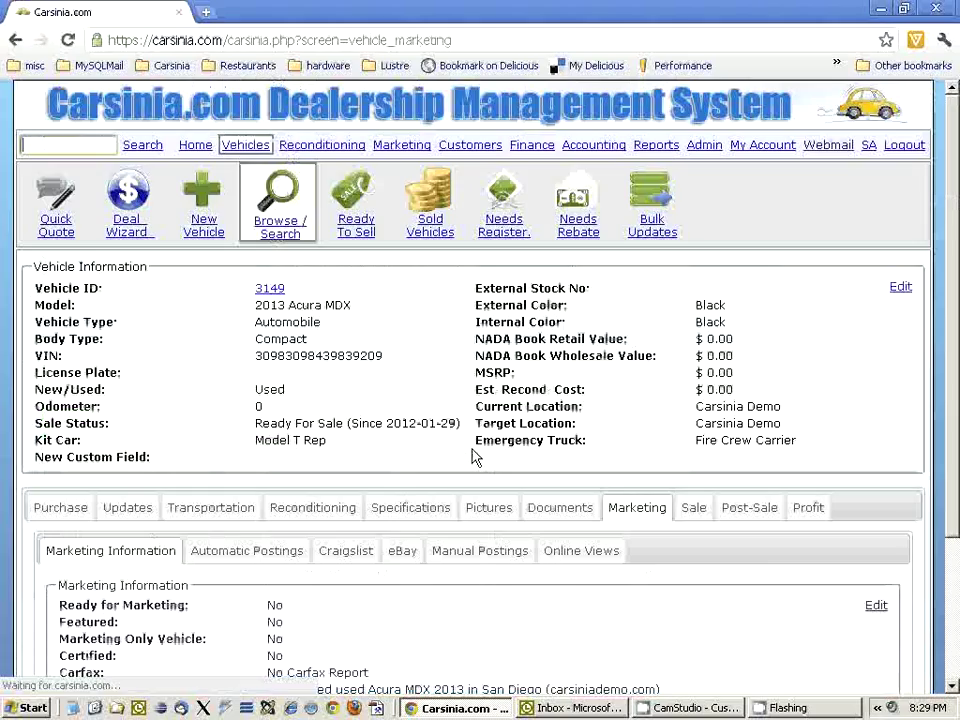
# Step: Set vehicle 3149 Ready for Marketing with detailed comments 'test comments', save, then open a new browser tab
pyautogui.scroll(-3, 475, 457)
pyautogui.click(878, 412)
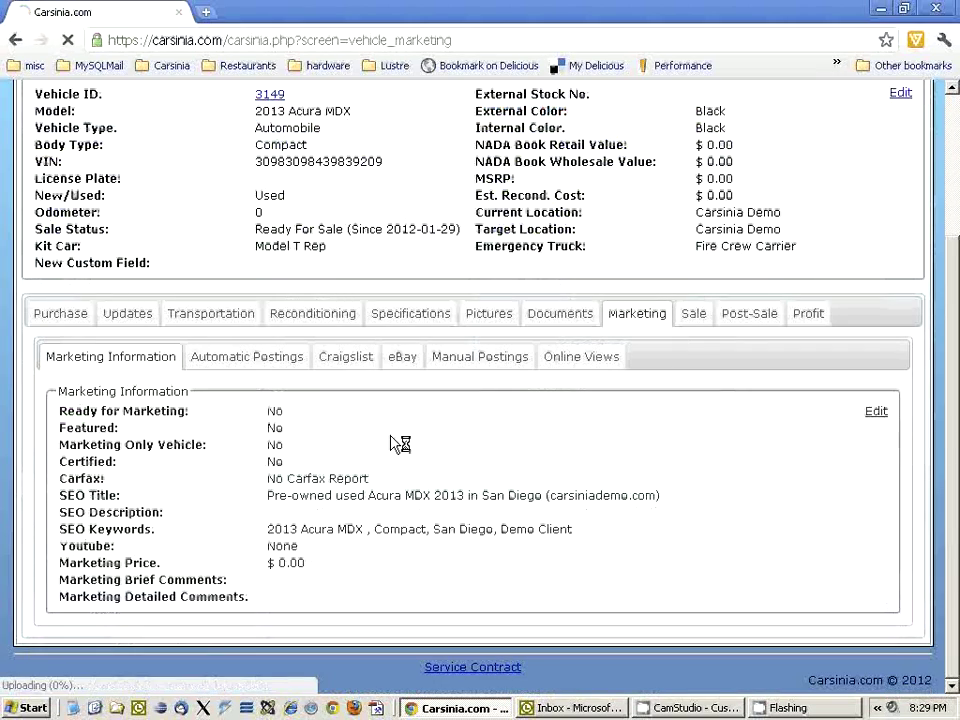
pyautogui.scroll(-6, 364, 473)
pyautogui.click(253, 296)
pyautogui.scroll(-5, 257, 335)
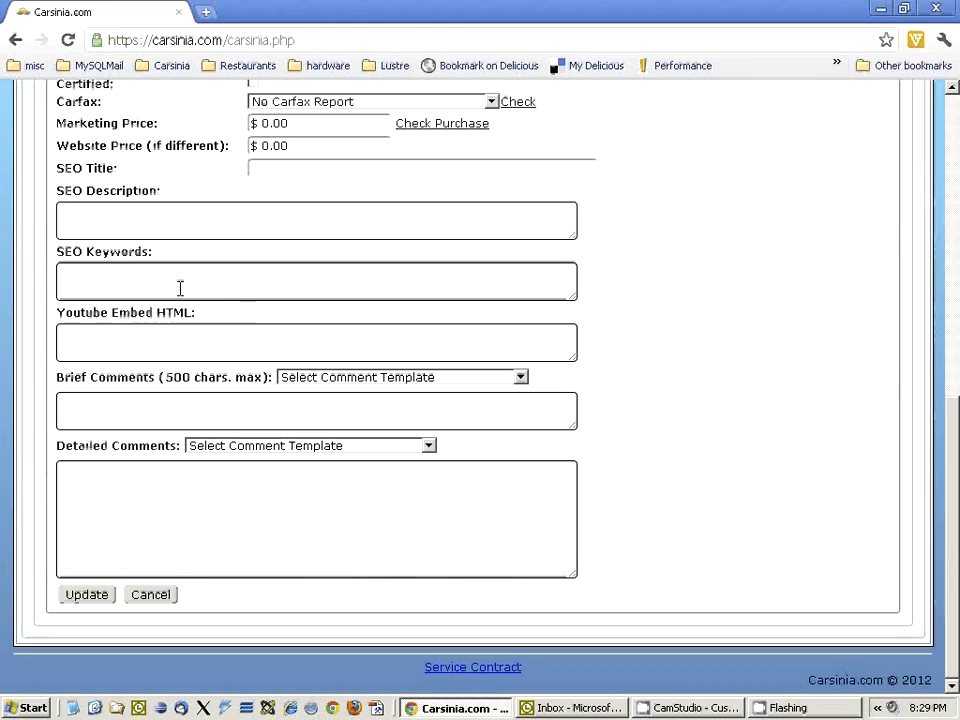
pyautogui.click(180, 531)
pyautogui.write('test cpo')
pyautogui.write('ments')
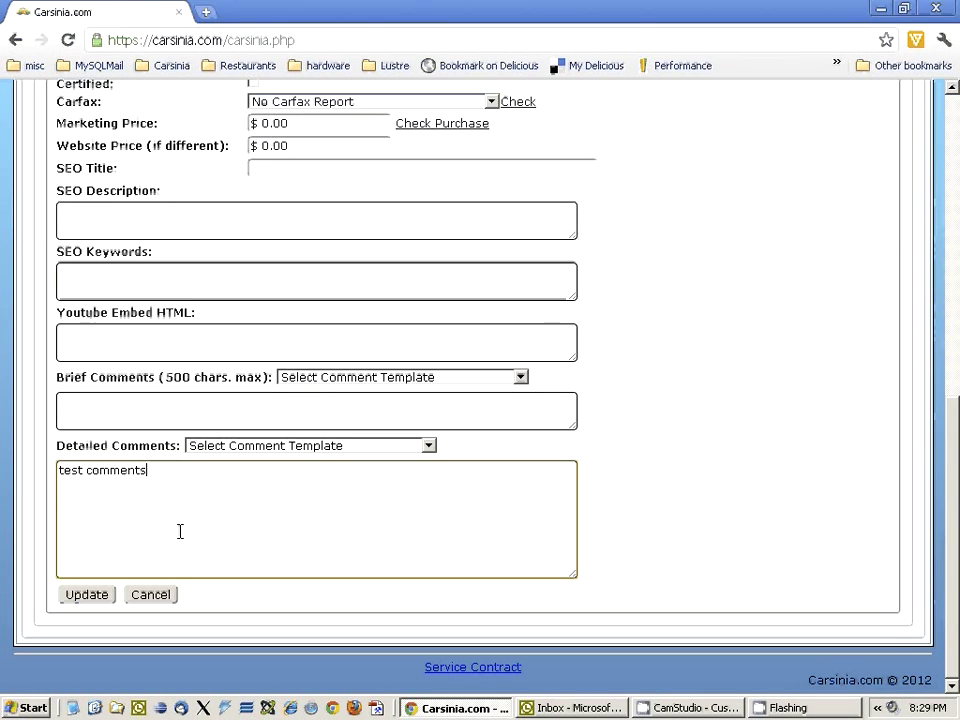
pyautogui.click(80, 598)
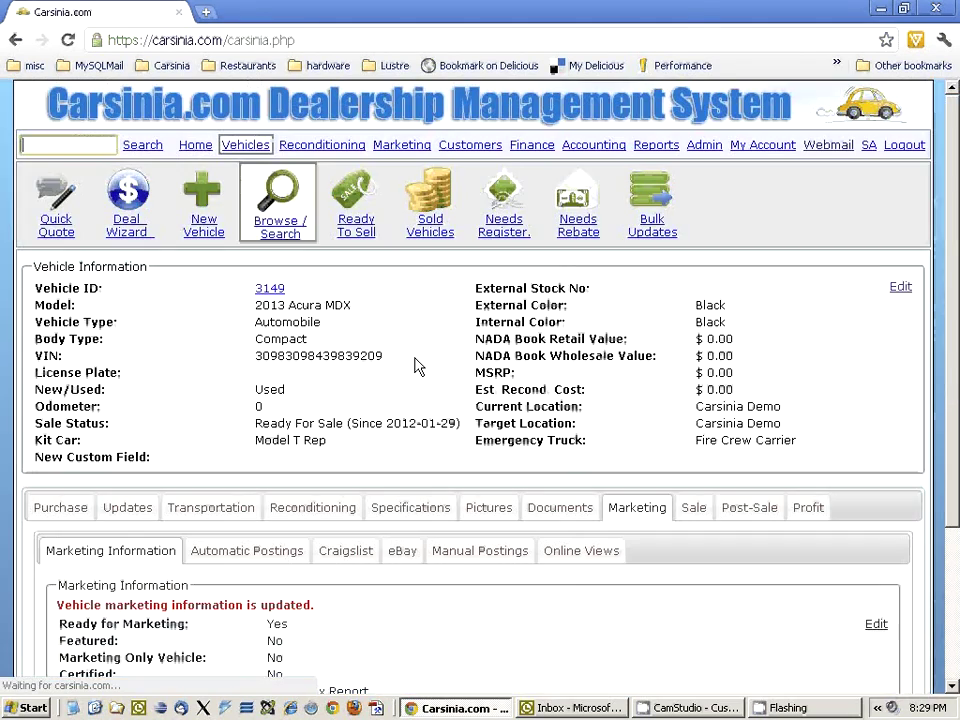
pyautogui.click(205, 12)
# Step: Go to carsiniademo.com, open Vehicles, and scroll down the inventory to the 2013 Acura MDX
pyautogui.write('carsinia.com')
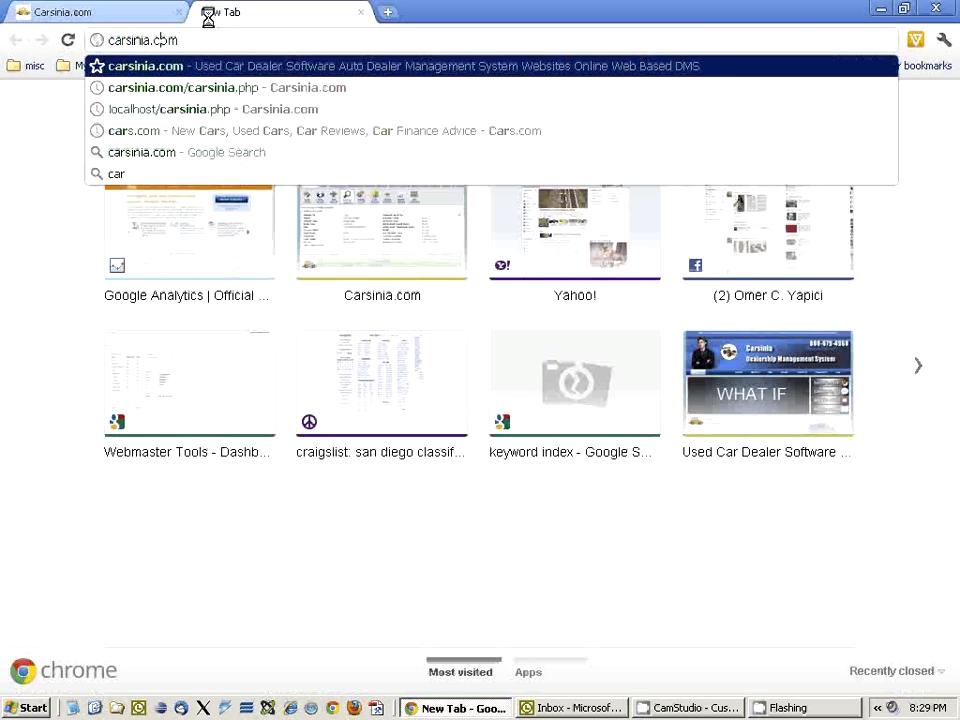
pyautogui.press('Left')
pyautogui.press('Left')
pyautogui.write('de')
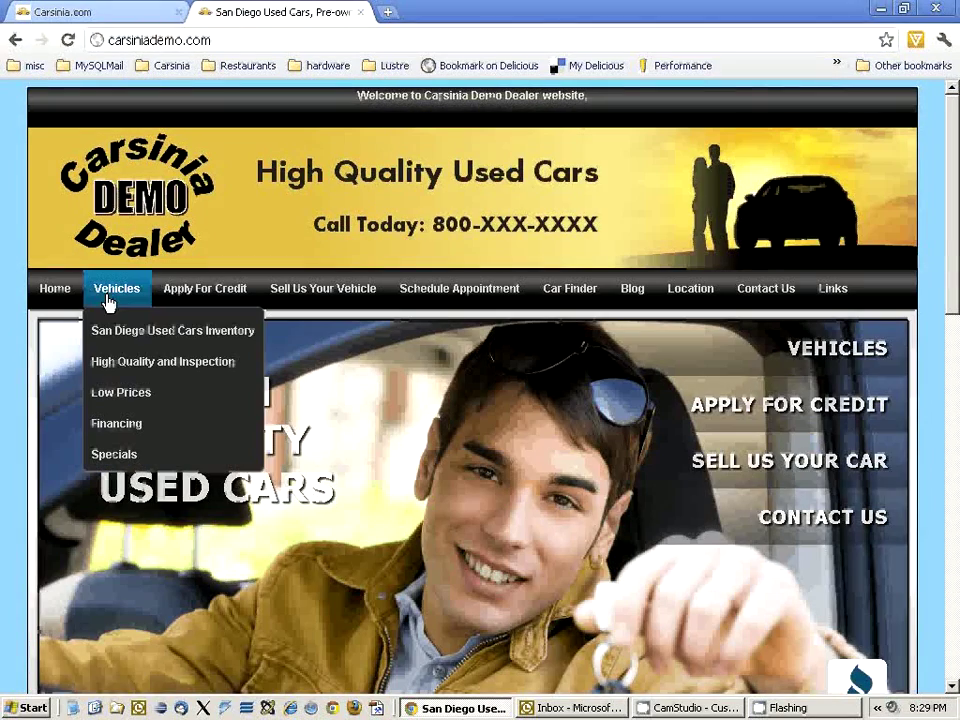
pyautogui.click(112, 293)
pyautogui.scroll(-2, 262, 408)
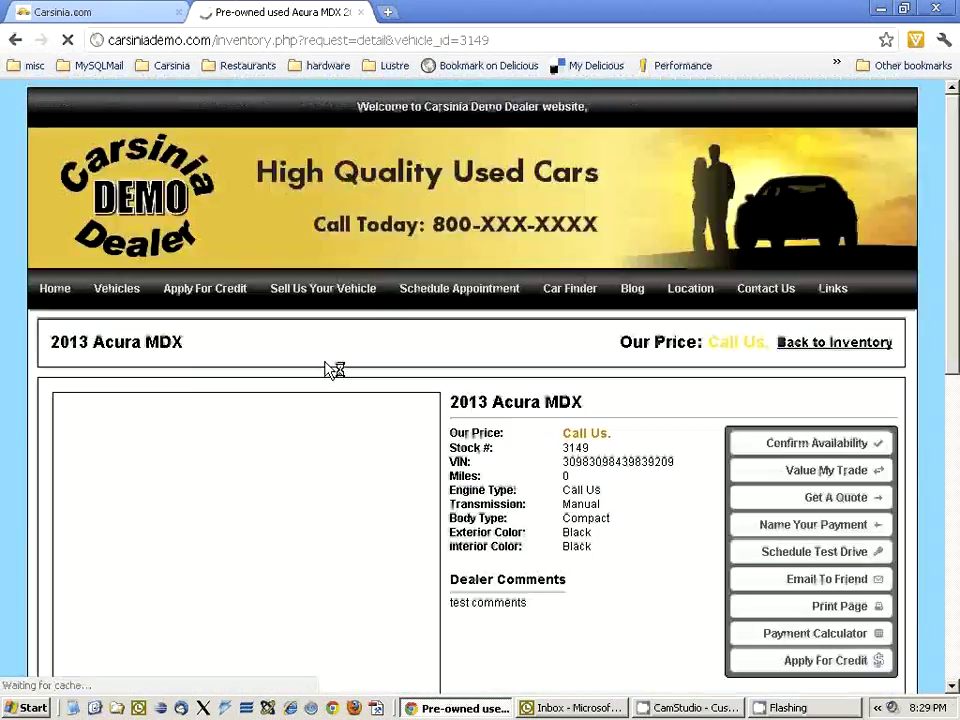
pyautogui.scroll(-2, 330, 422)
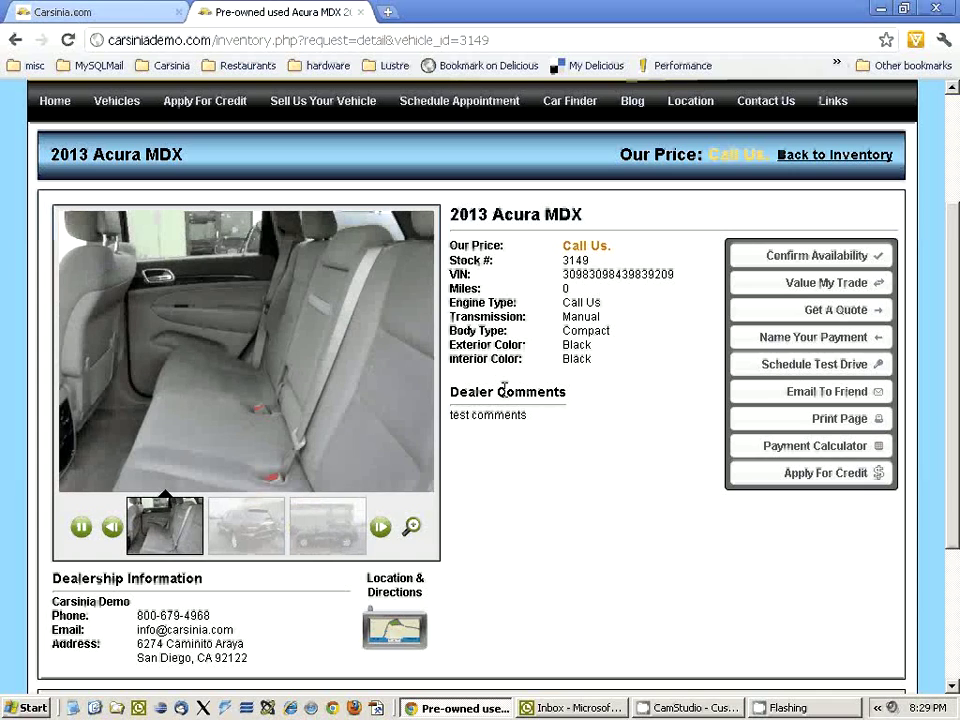
# Step: Bring Outlook to the front and run Send/Receive to fetch new mail
pyautogui.hotkey('alt', 'Tab')
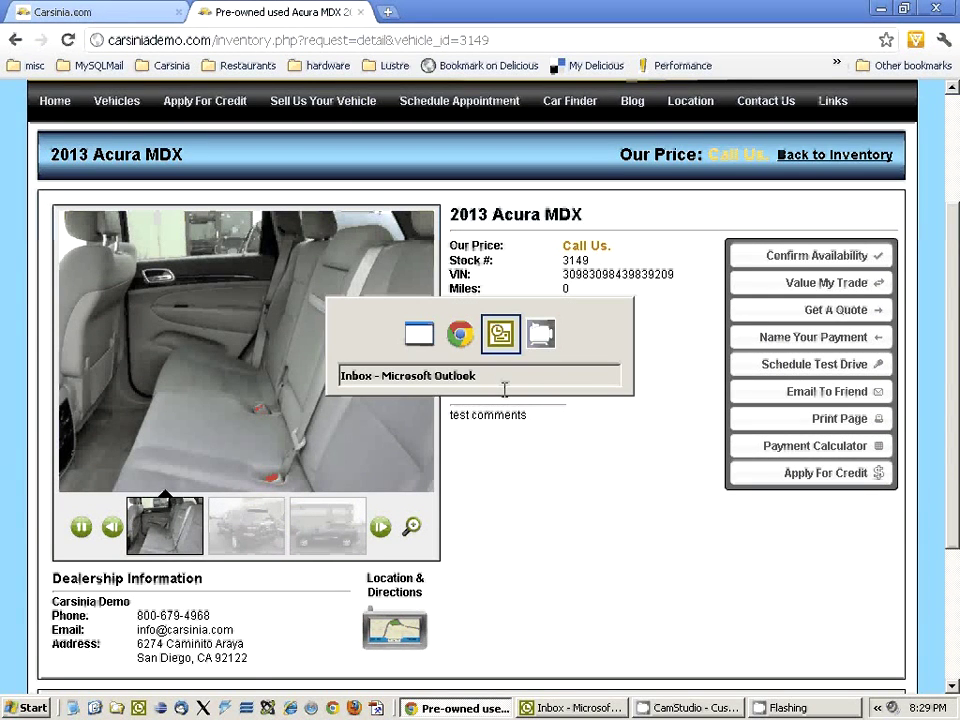
pyautogui.hotkey('alt', 'shift', 'Tab')
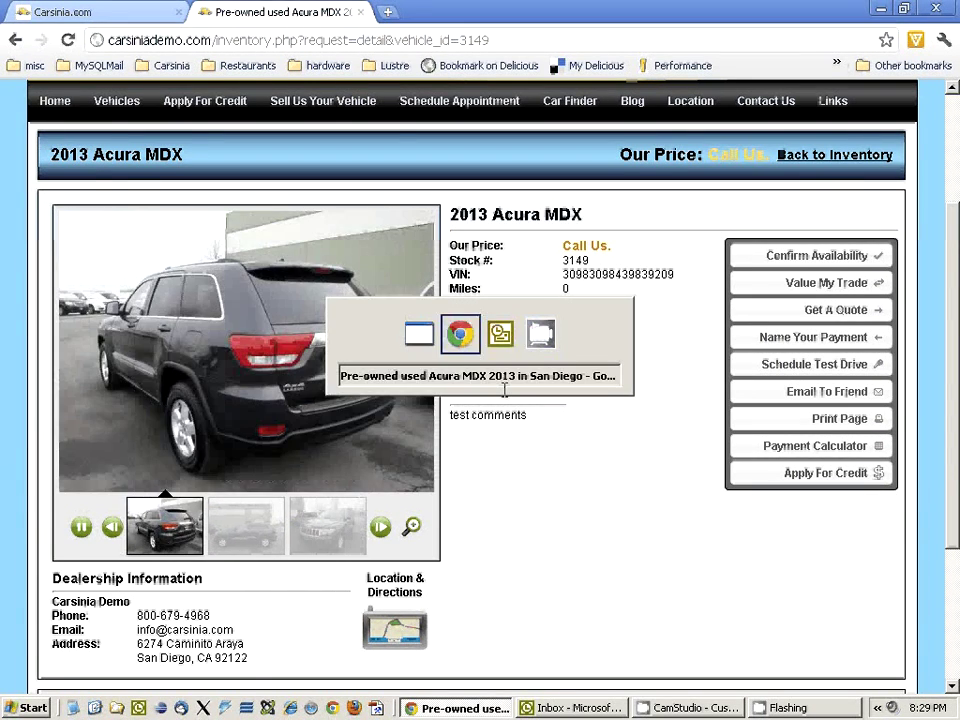
pyautogui.hotkey('alt', 'Tab')
pyautogui.click(375, 52)
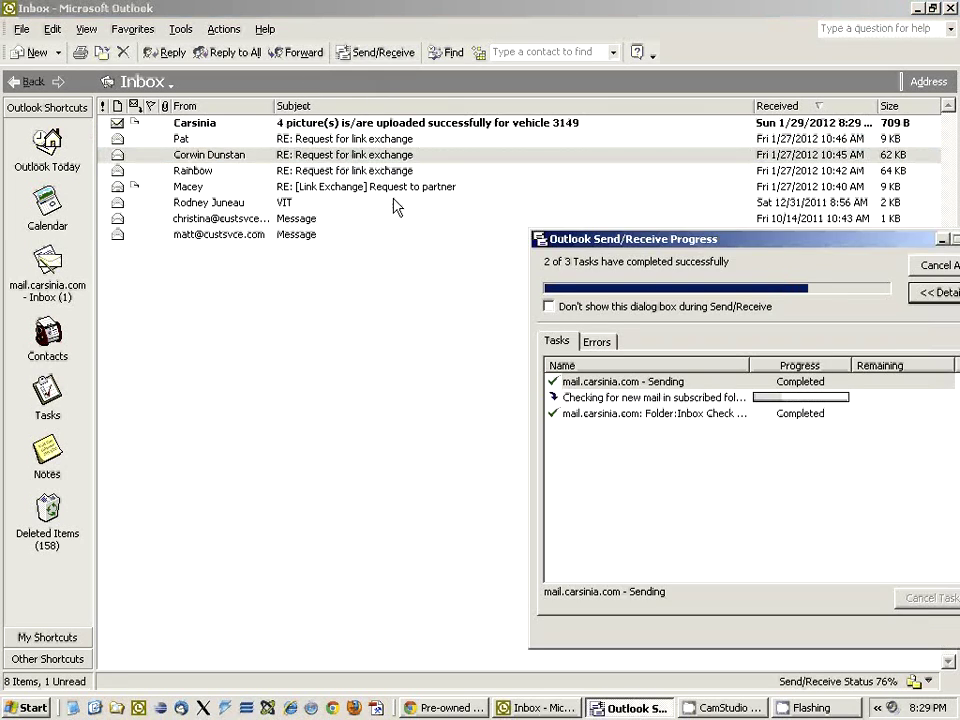
# Step: Read Carsinia's confirmation that 4 pictures were uploaded for vehicle 3149, then close it
pyautogui.click(403, 411)
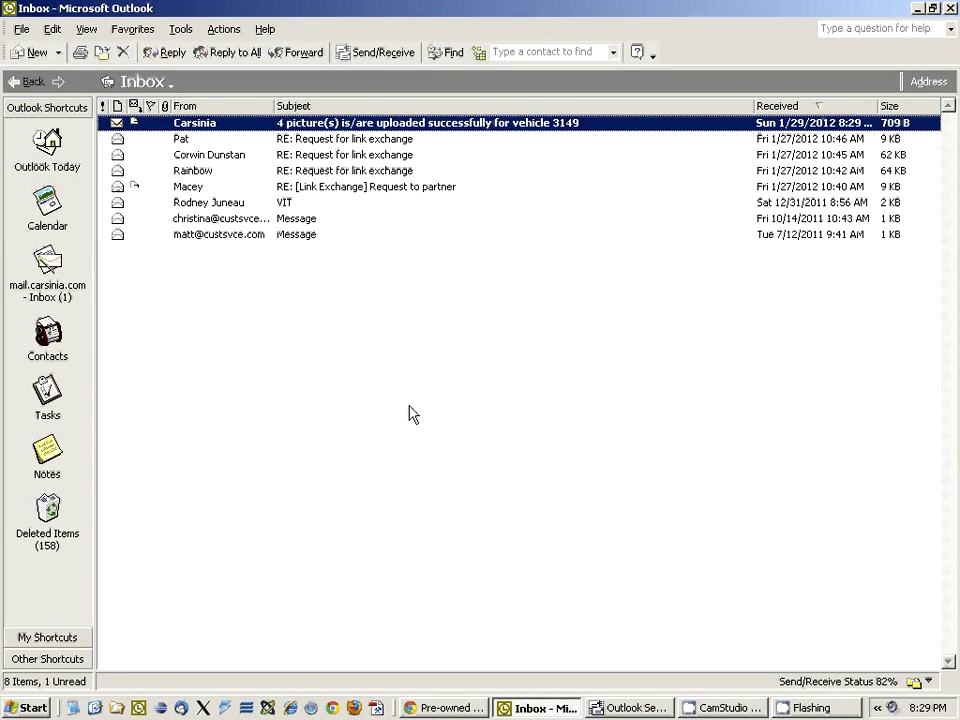
pyautogui.press('Return')
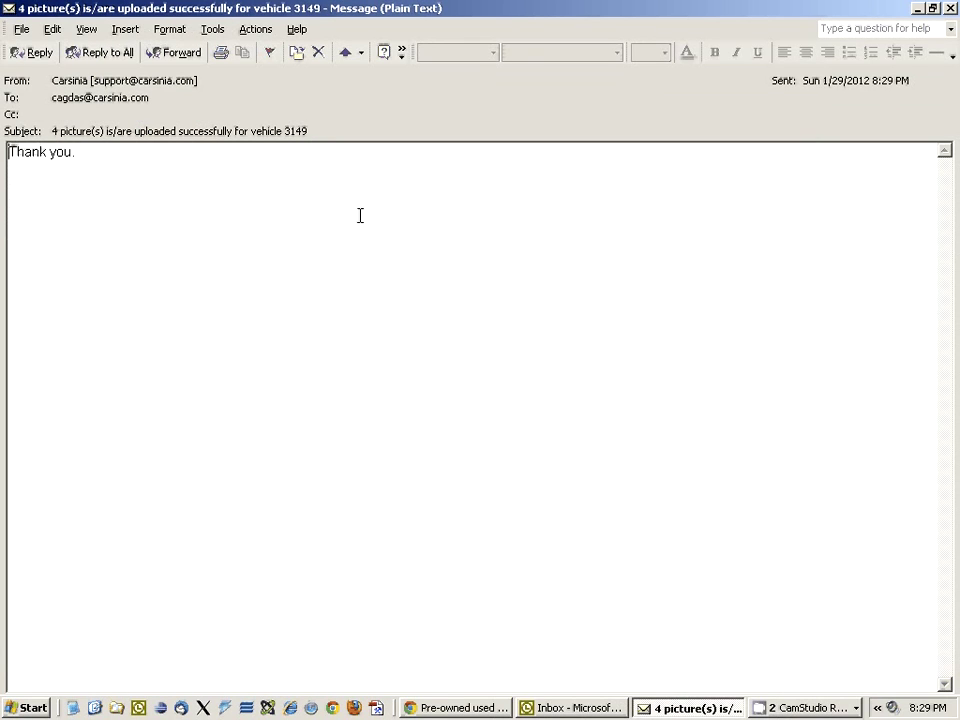
pyautogui.doubleClick(294, 130)
pyautogui.press('Escape')
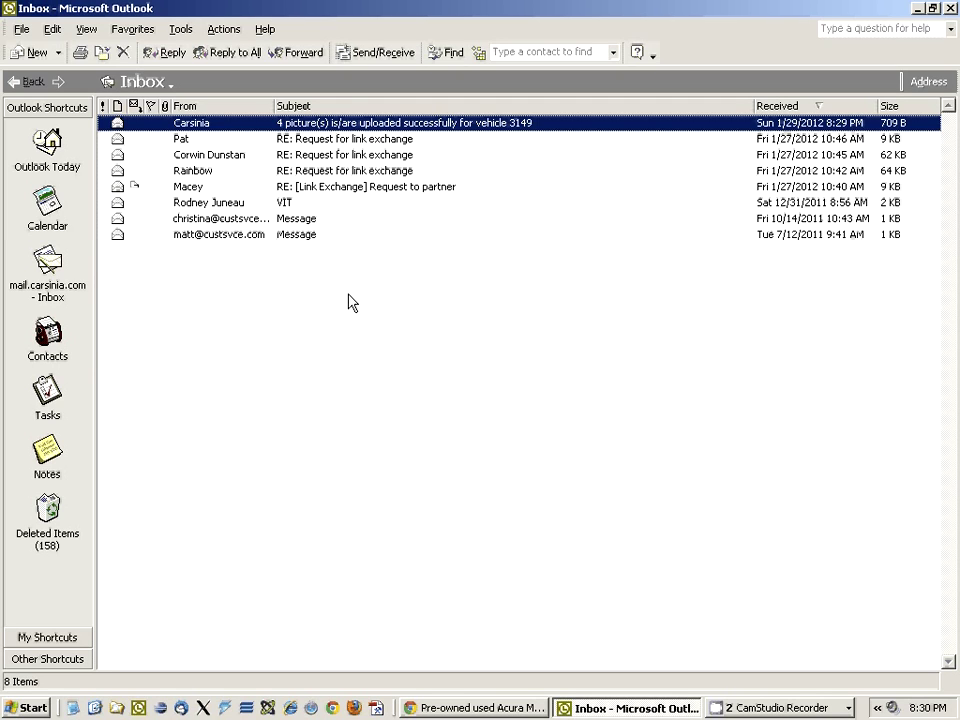
# Step: Return to the Acura MDX page and highlight the 'test comments' text while the photos cycle
pyautogui.hotkey('alt', 'Tab')
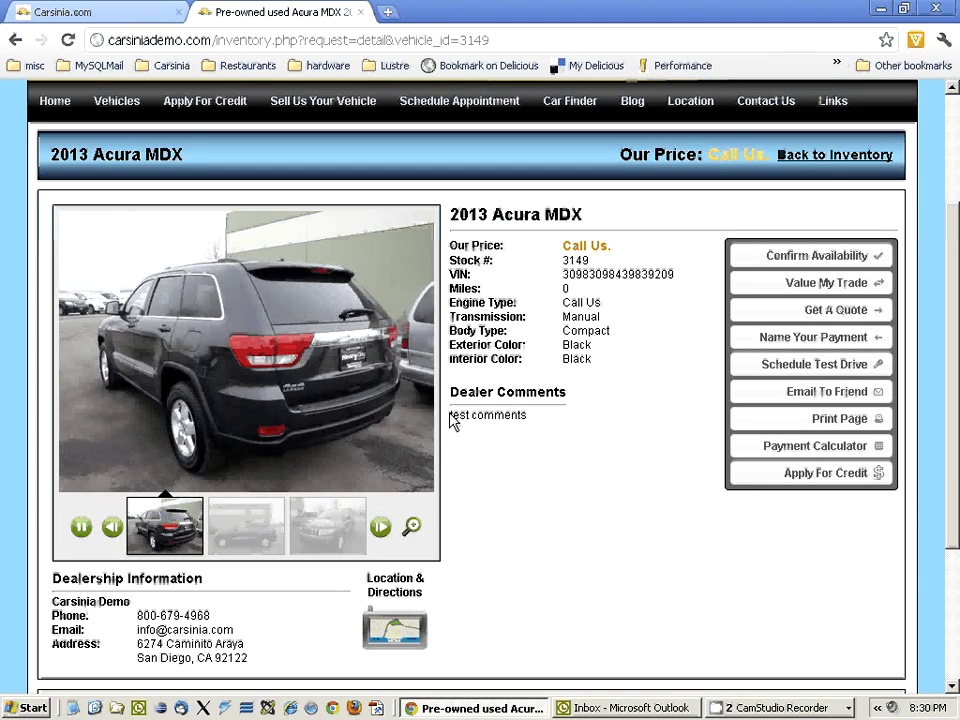
pyautogui.doubleClick(451, 413)
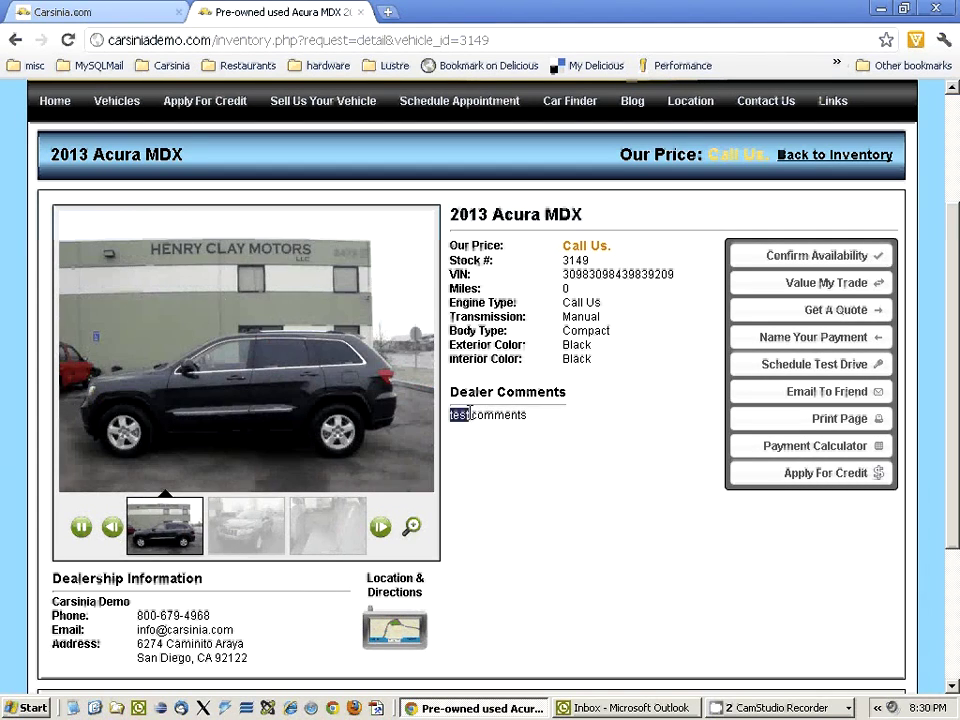
pyautogui.click(517, 441)
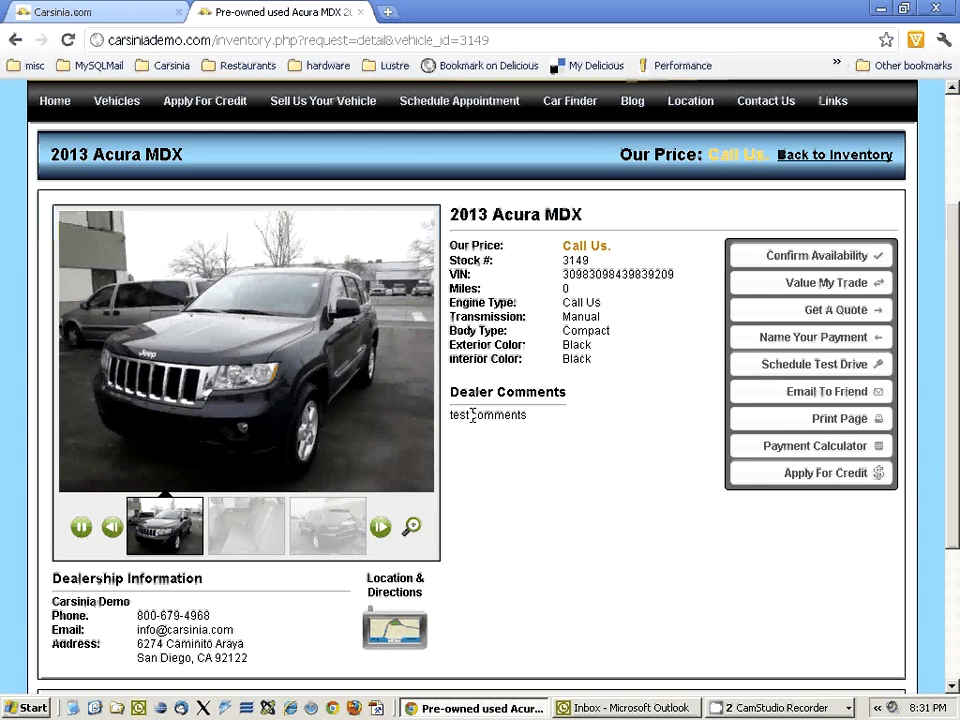
pyautogui.moveTo(510, 414); pyautogui.dragTo(462, 414)
pyautogui.click(468, 414)
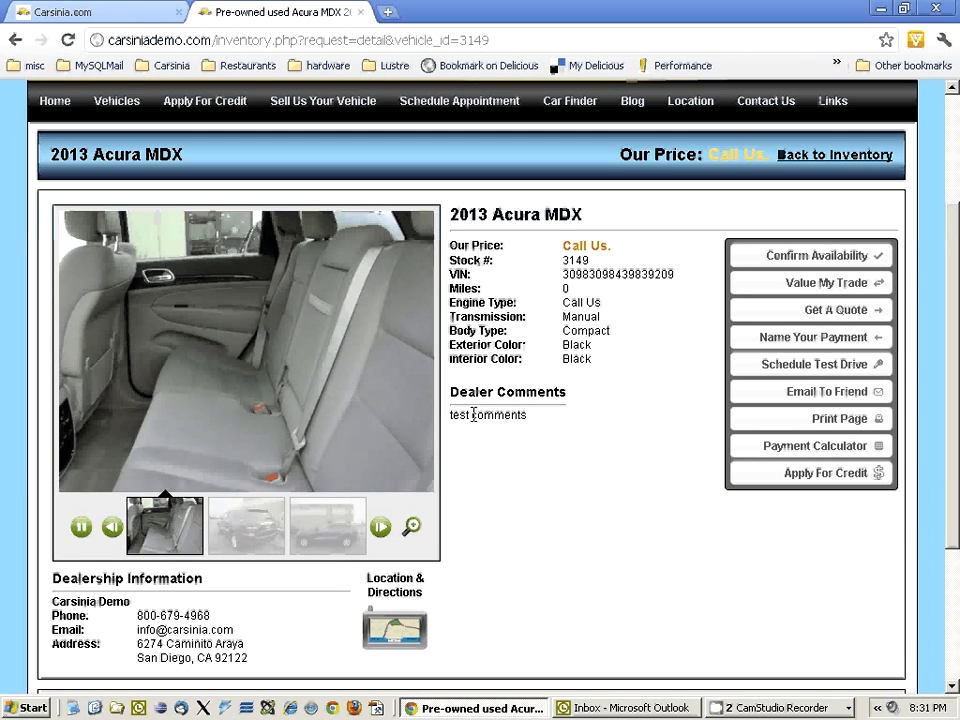
pyautogui.moveTo(473, 414)
pyautogui.mouseDown()
pyautogui.moveTo(497, 414)
pyautogui.moveTo(473, 414)
pyautogui.mouseUp()
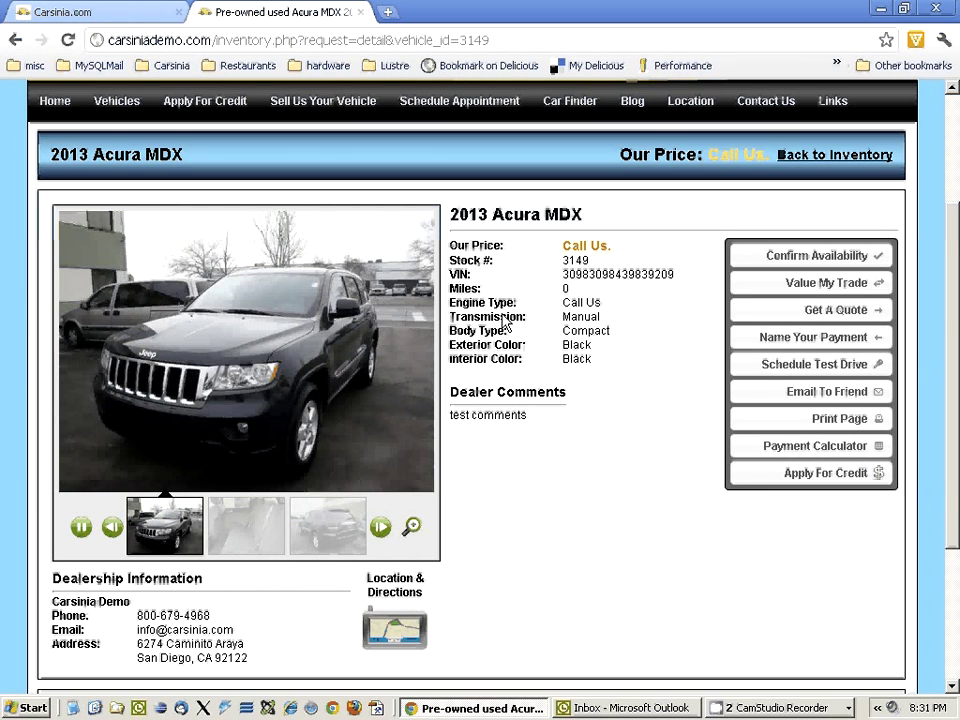
pyautogui.click(785, 707)
pyautogui.click(800, 685)
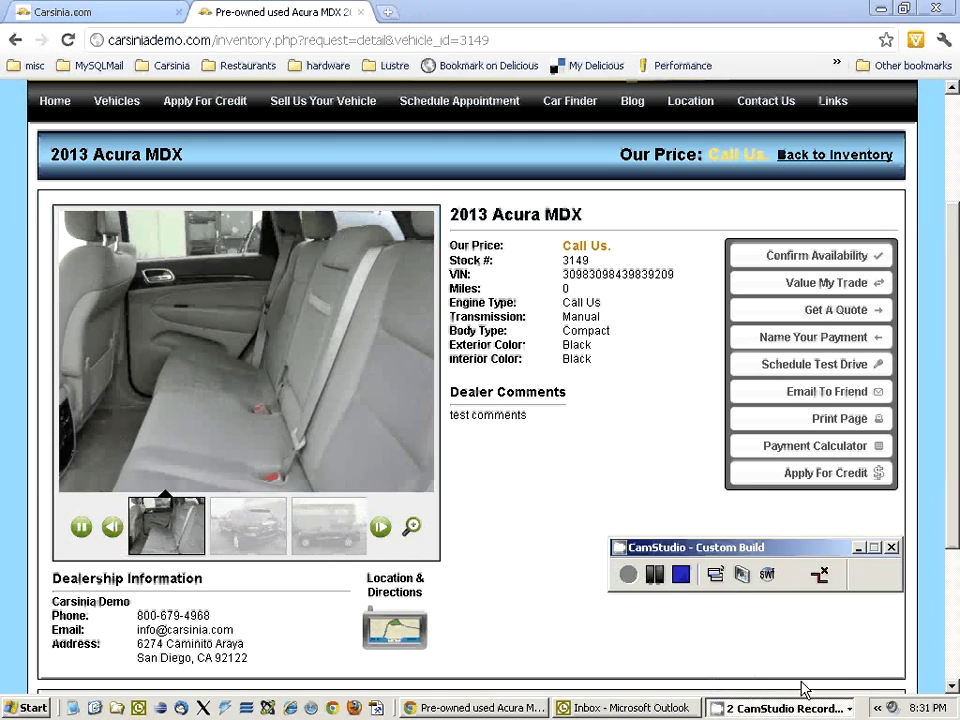